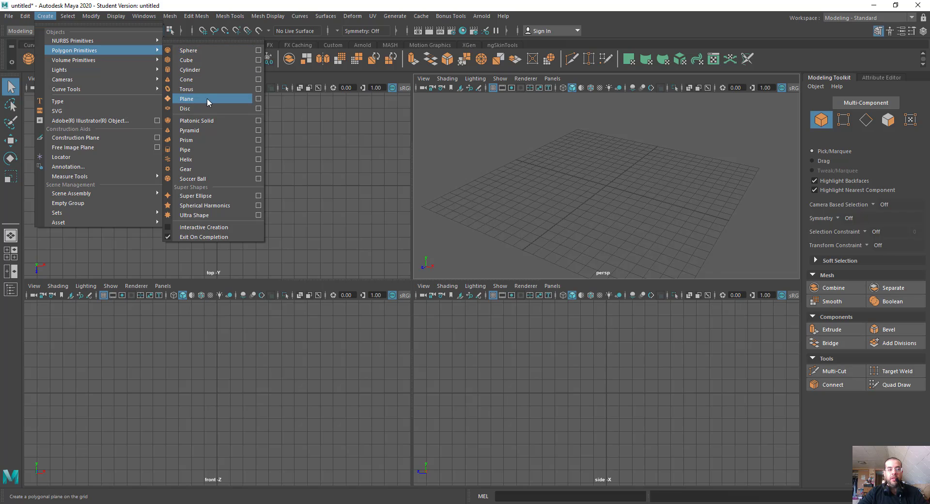
Create a polygon plane and display its transform values in the Channel Box.
{"action": "left_click", "coordinate": [207, 99]}
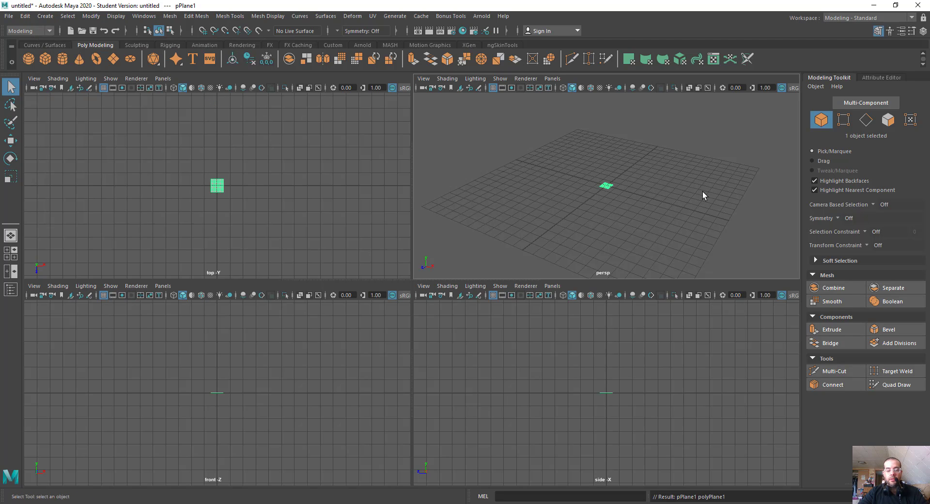
{"action": "left_click", "coordinate": [880, 76]}
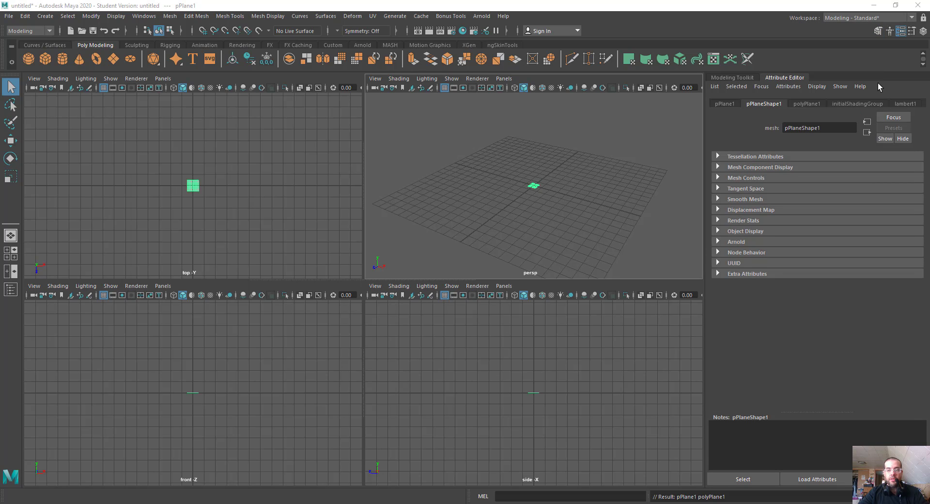
{"action": "key", "text": "ctrl+a"}
{"action": "left_click_drag", "start_coordinate": [161, 92], "coordinate": [857, 85]}
{"action": "left_click", "coordinate": [813, 73]}
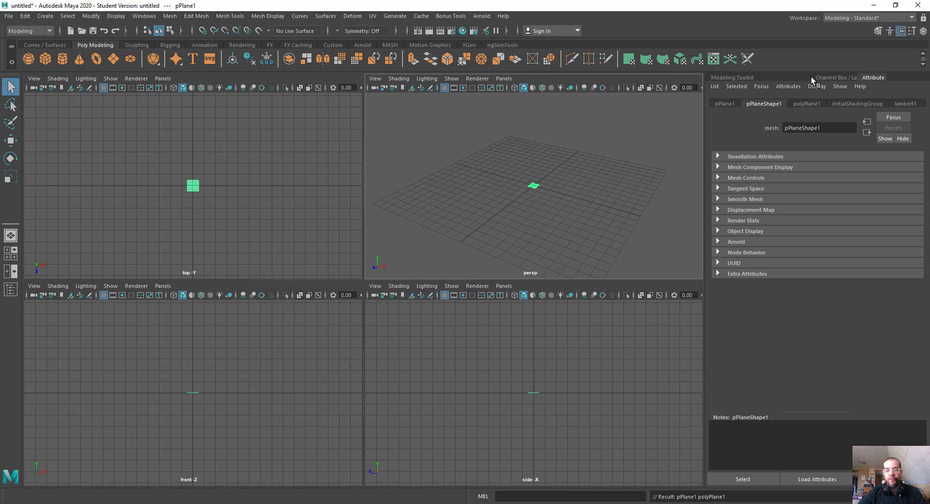
{"action": "left_click", "coordinate": [848, 78]}
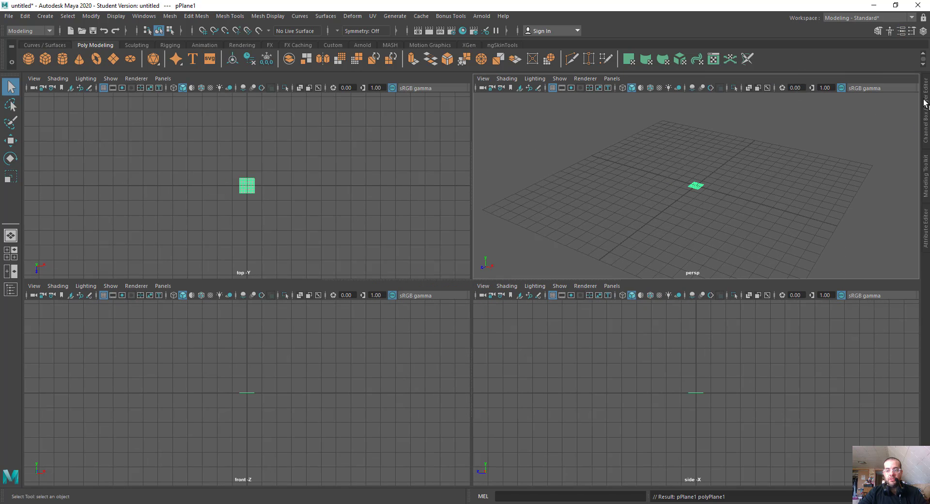
{"action": "left_click", "coordinate": [927, 221]}
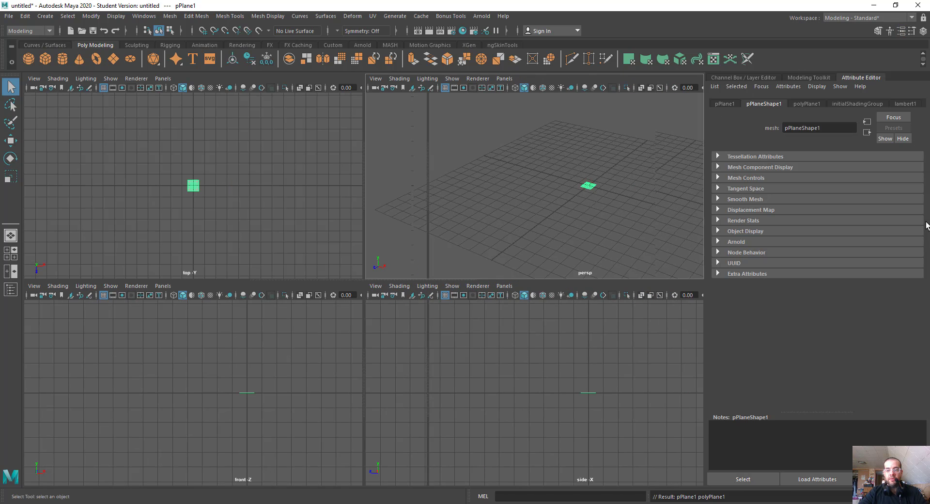
{"action": "left_click", "coordinate": [727, 78]}
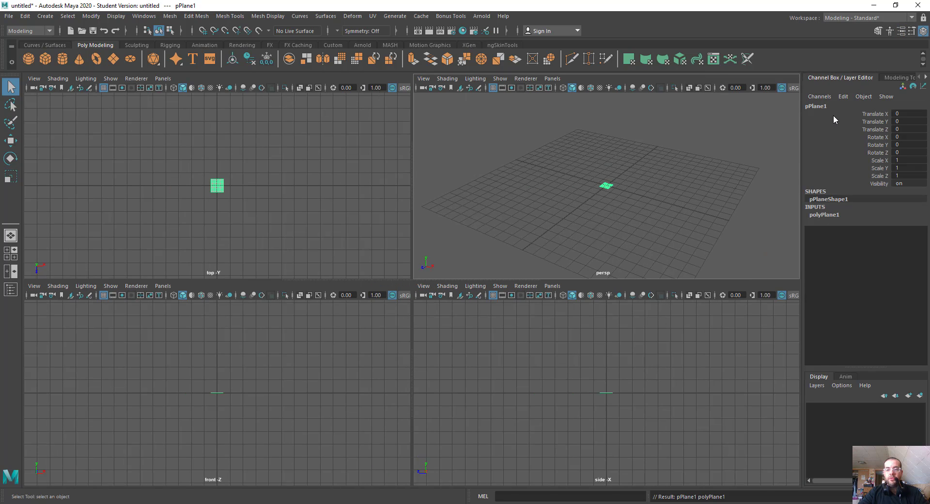
Set the plane's Scale X, Y and Z to 10.
{"action": "left_click_drag", "start_coordinate": [901, 160], "coordinate": [900, 175]}
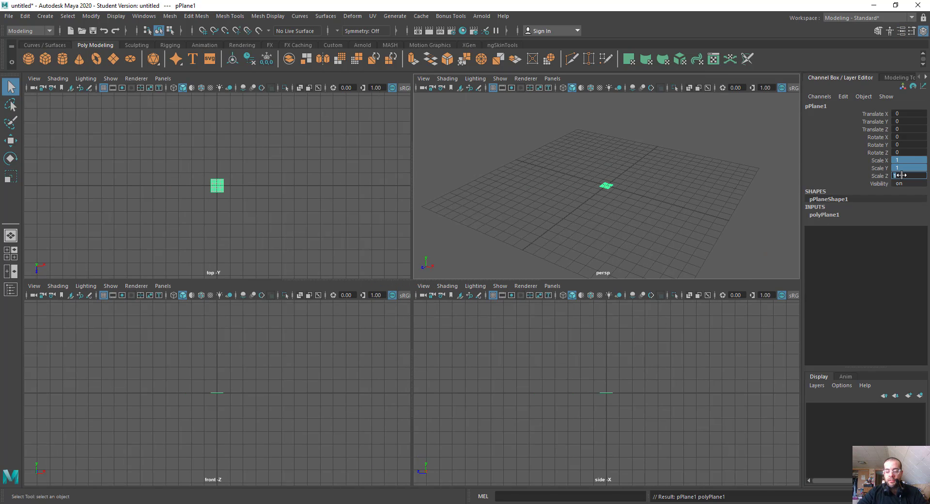
{"action": "type", "text": "10"}
{"action": "key", "text": "Return"}
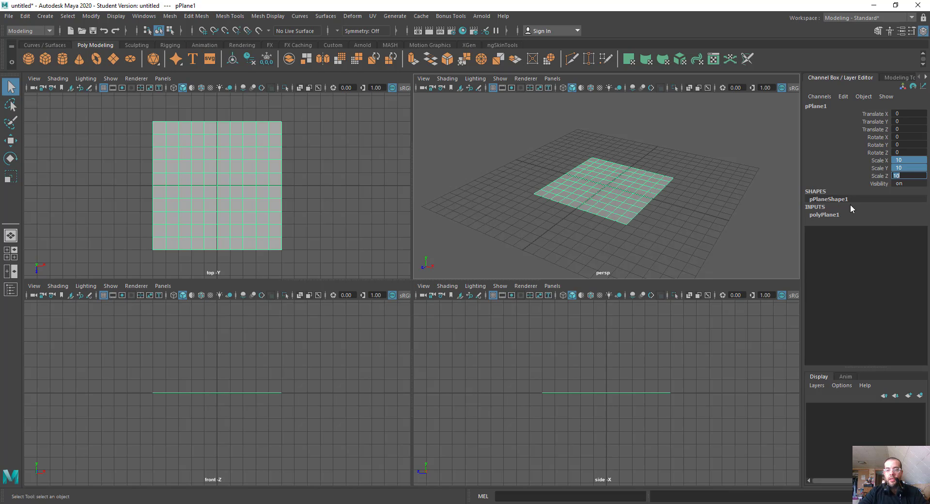
Set the plane's Subdivisions Width and Subdivisions Height to 1.
{"action": "left_click", "coordinate": [836, 216]}
{"action": "left_click_drag", "start_coordinate": [923, 238], "coordinate": [921, 246]}
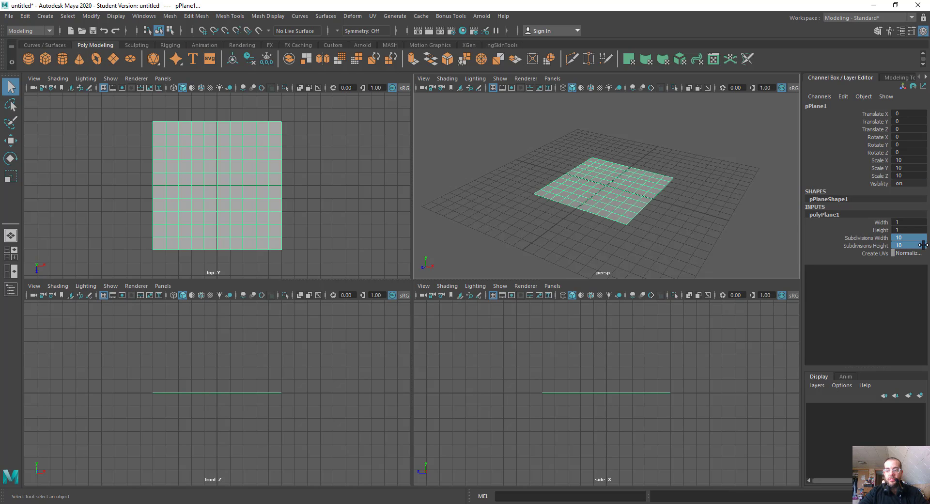
{"action": "type", "text": "1"}
{"action": "key", "text": "Return"}
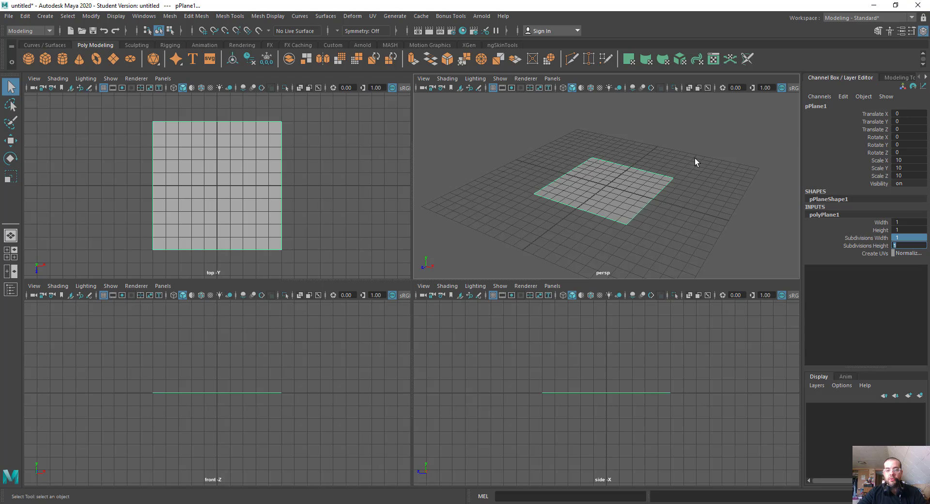
Hide the grid in the perspective view and check the plane in the enlarged view.
{"action": "left_click", "coordinate": [501, 79]}
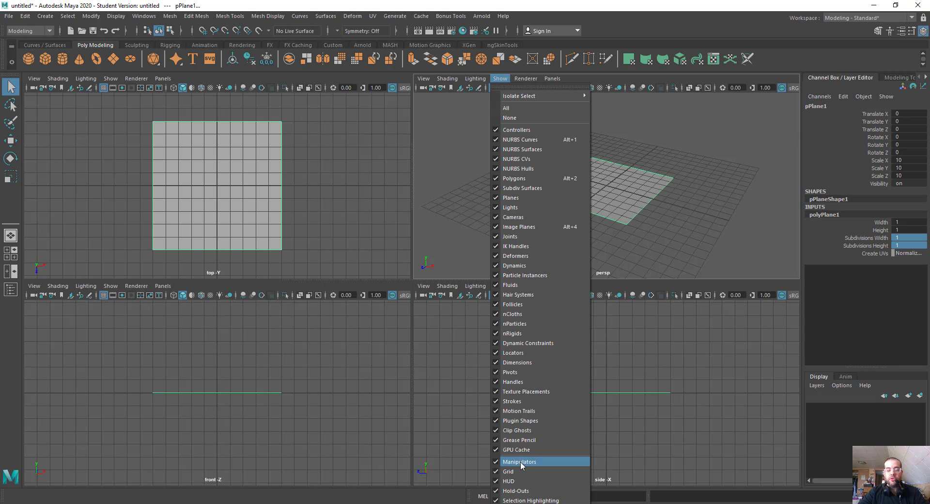
{"action": "left_click", "coordinate": [509, 471]}
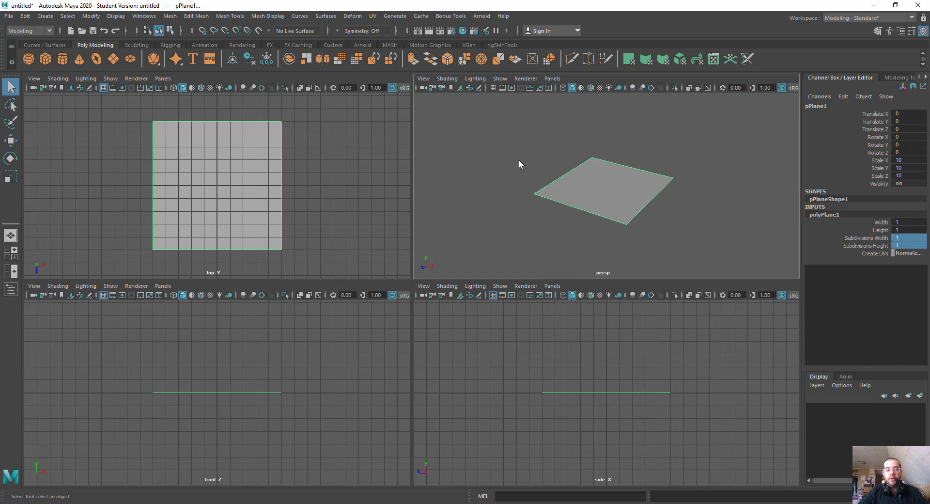
{"action": "key", "text": "space"}
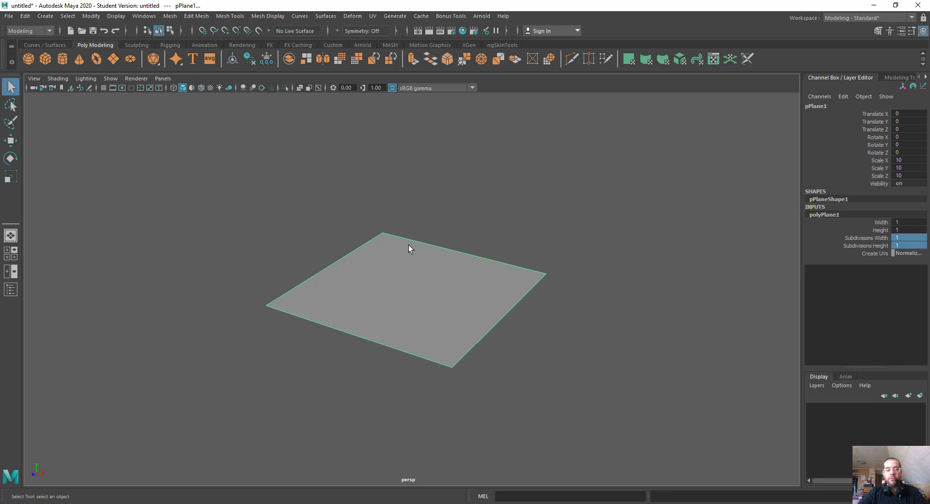
{"action": "key", "text": "space"}
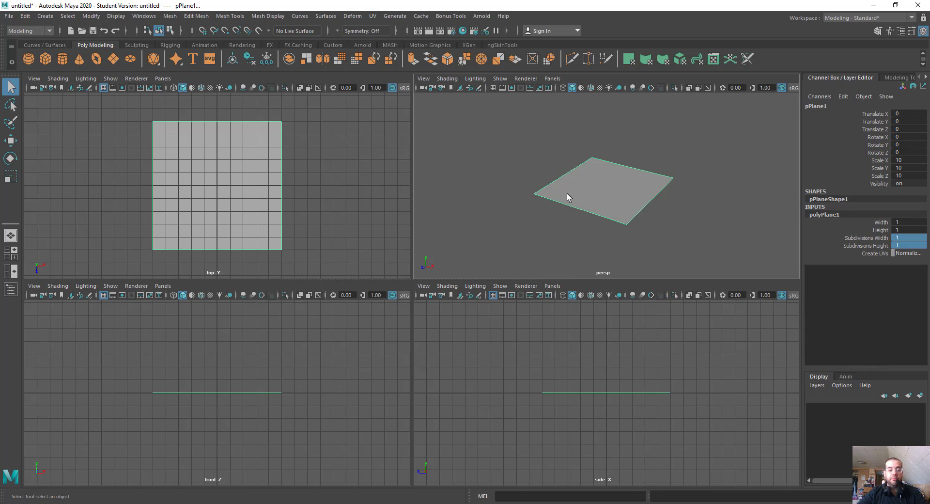
Create a polygon sphere at the origin.
{"action": "left_click", "coordinate": [45, 16]}
{"action": "mouse_move", "coordinate": [63, 53]}
{"action": "left_click", "coordinate": [216, 51]}
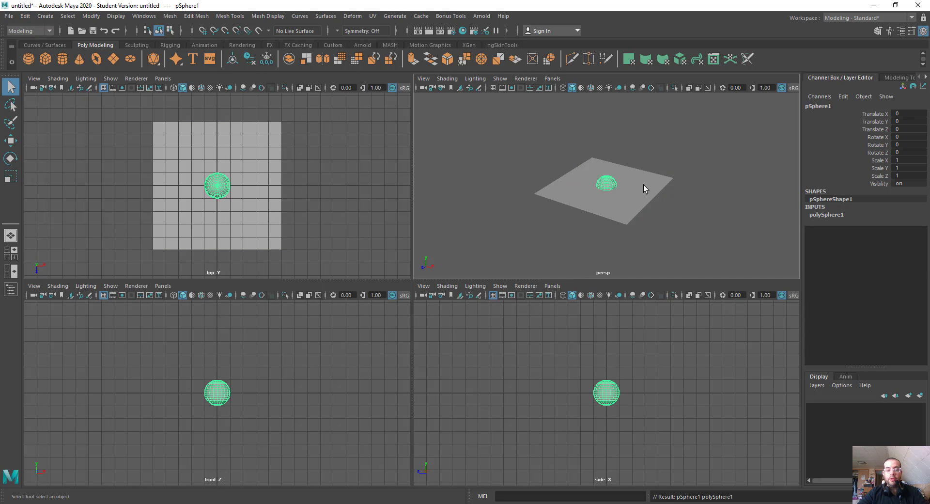
Move the sphere to about -4.216 in X and 1.054 in Y so it rests on the plane's edge.
{"action": "left_click", "coordinate": [11, 143]}
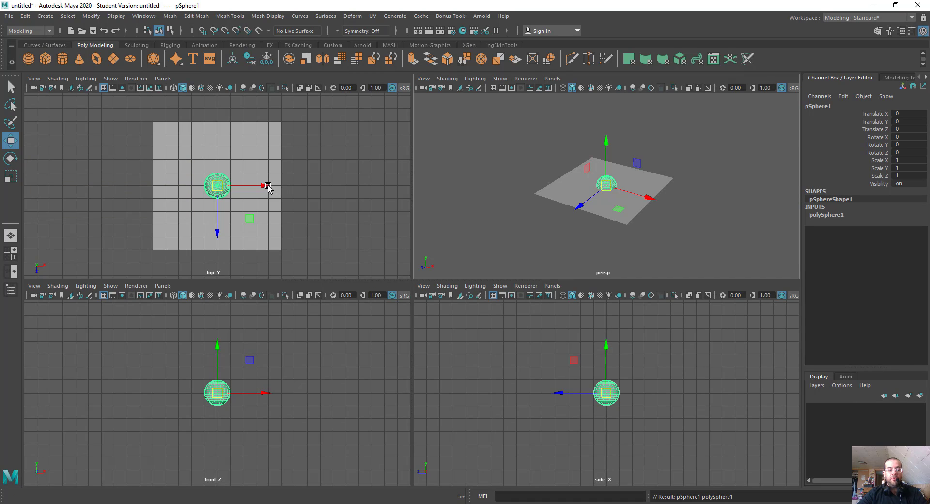
{"action": "left_click_drag", "start_coordinate": [266, 186], "coordinate": [209, 183]}
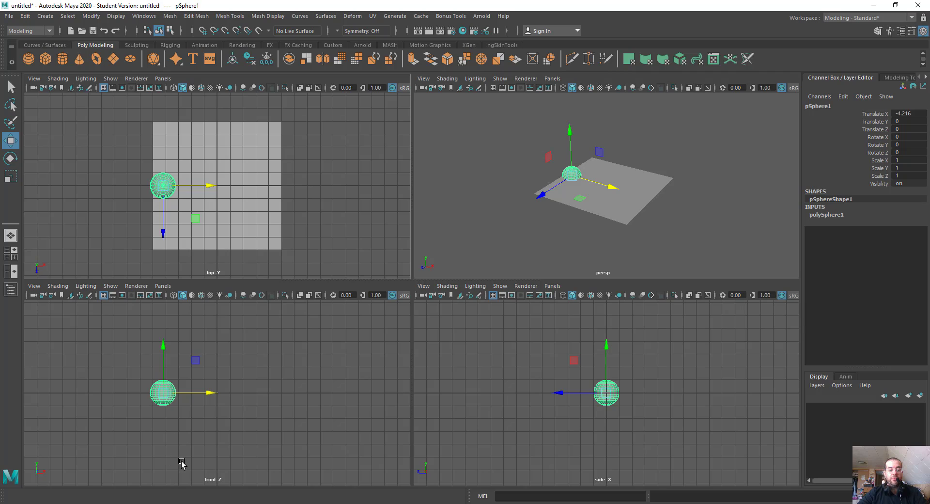
{"action": "left_click_drag", "start_coordinate": [163, 346], "coordinate": [165, 332]}
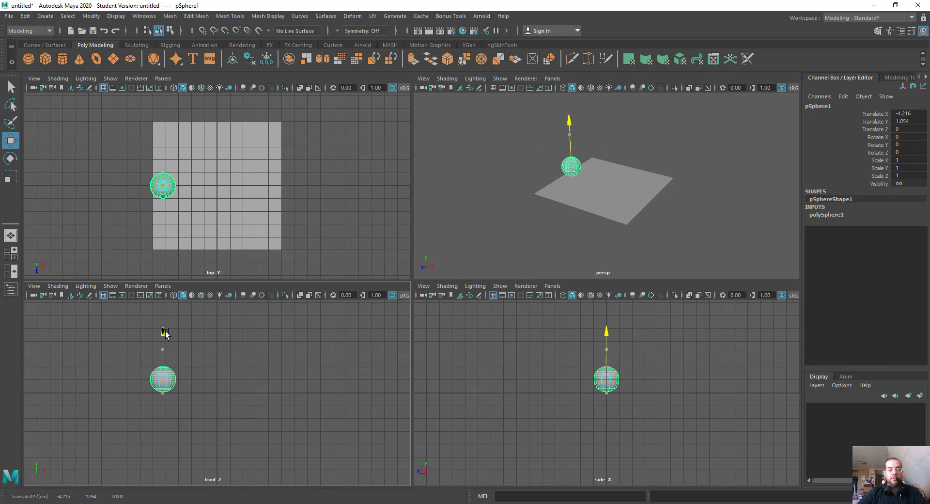
Examine the sphere and plane in the enlarged perspective view, both framed closely on the sphere and from farther away.
{"action": "left_click", "coordinate": [621, 214]}
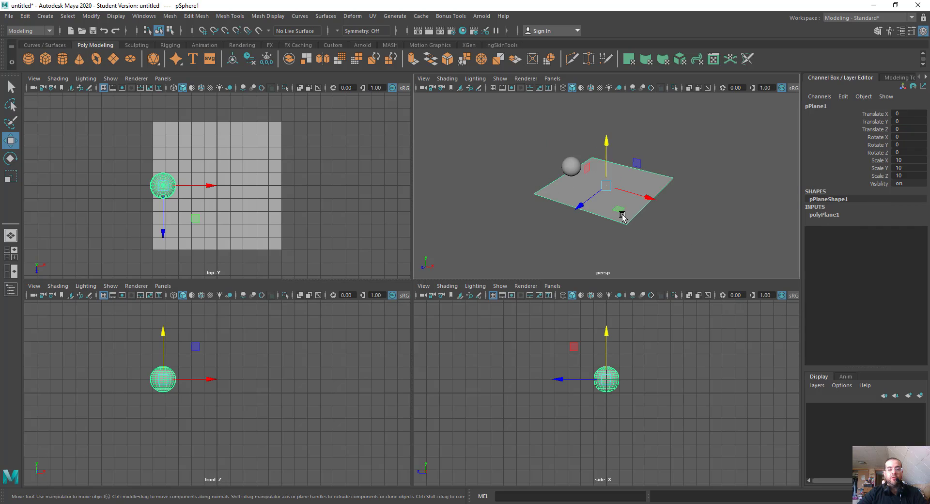
{"action": "left_click", "coordinate": [577, 167]}
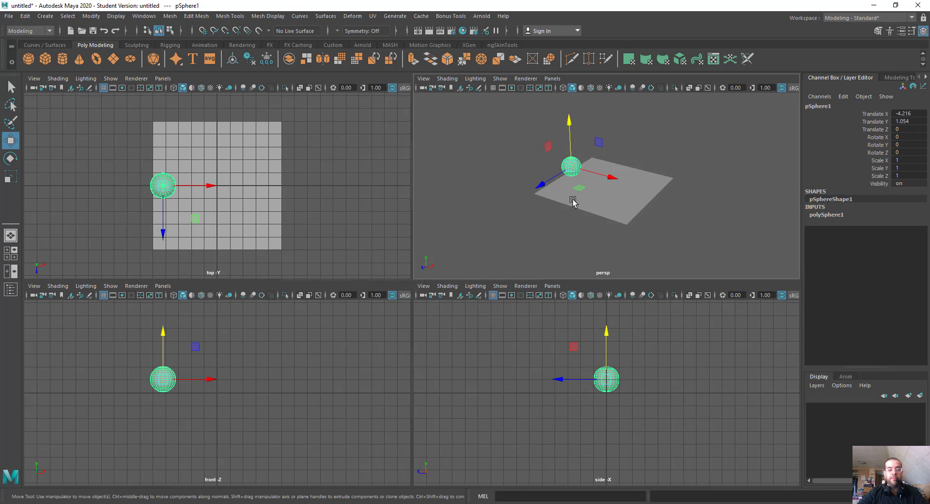
{"action": "key", "text": "space"}
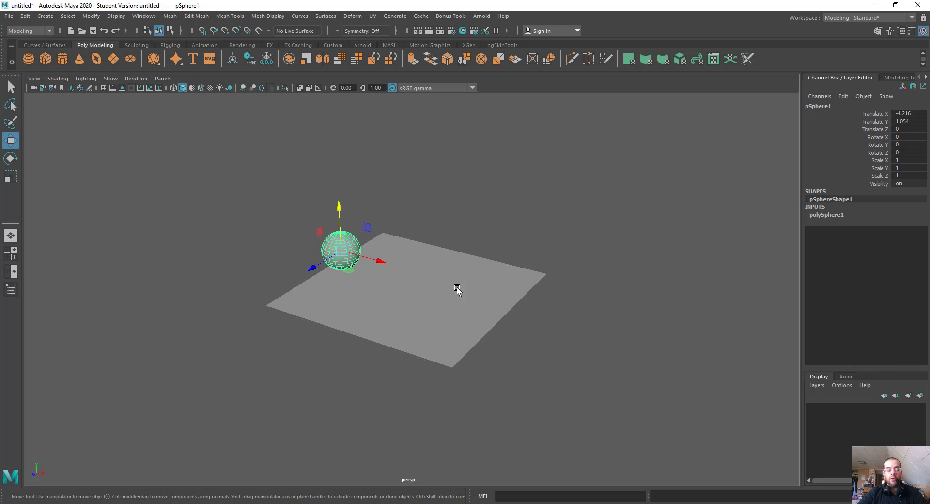
{"action": "left_click_drag", "start_coordinate": [455, 289], "coordinate": [546, 289], "text": "alt"}
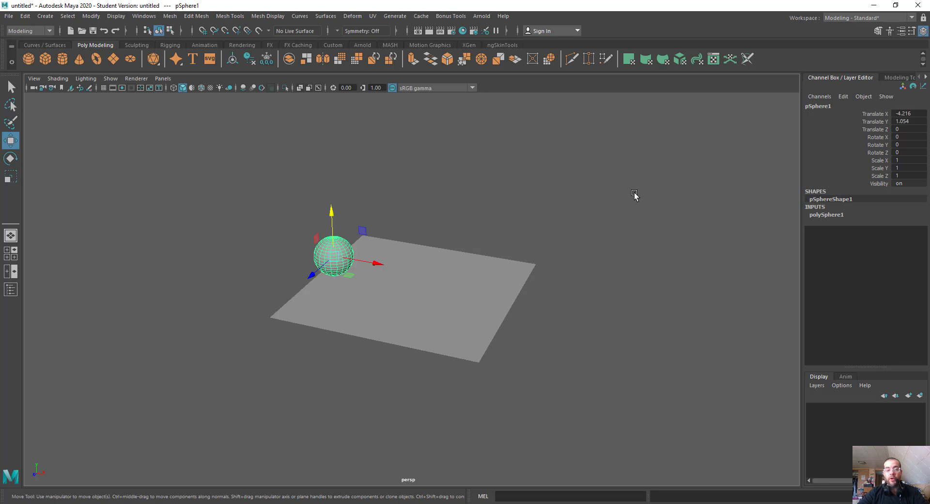
{"action": "key", "text": "f"}
{"action": "left_click_drag", "start_coordinate": [466, 315], "coordinate": [697, 264], "text": "alt"}
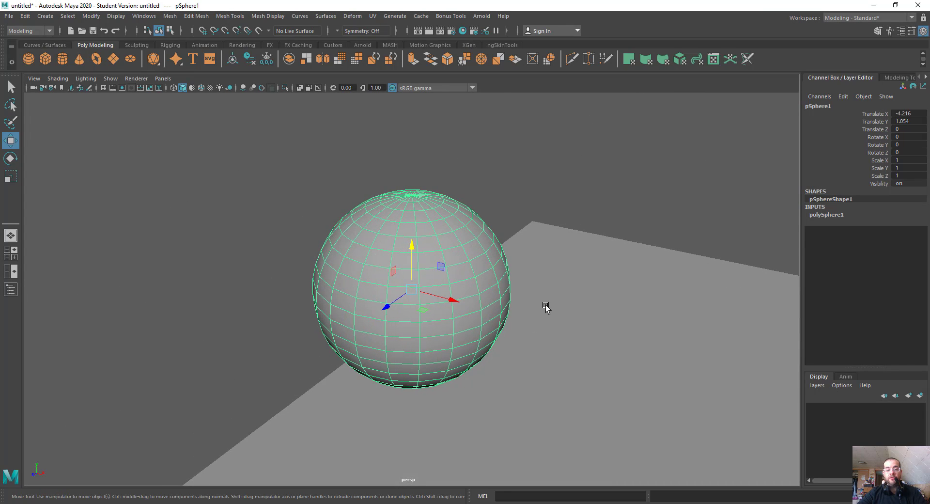
{"action": "scroll", "coordinate": [541, 304], "scroll_direction": "down", "scroll_amount": 6}
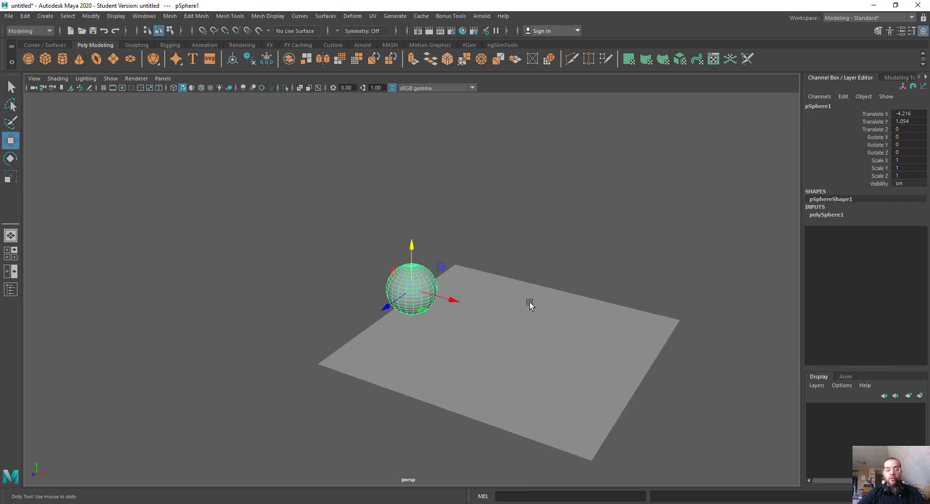
{"action": "right_click_drag", "start_coordinate": [530, 302], "coordinate": [511, 316], "text": "alt"}
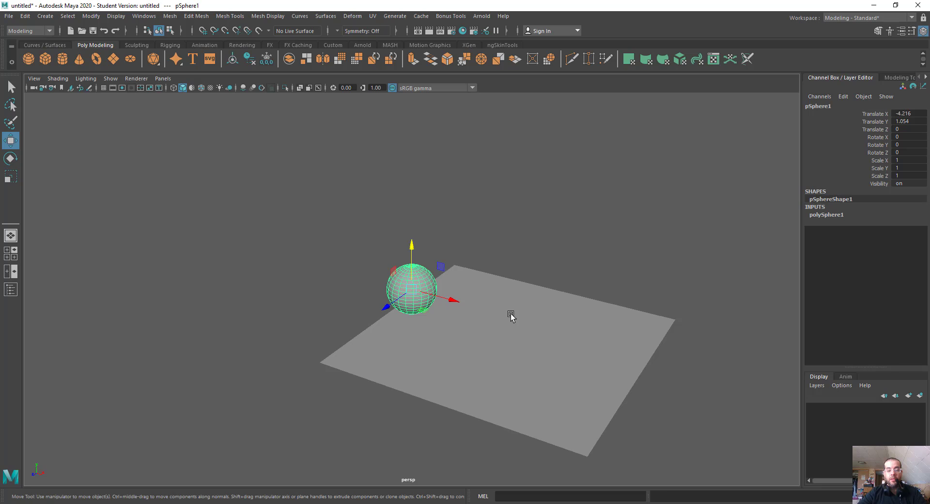
{"action": "key", "text": "space"}
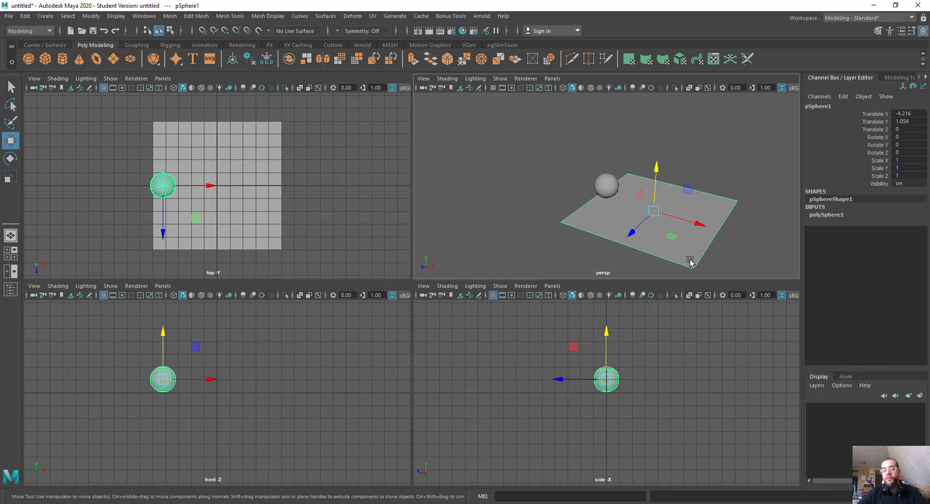
Enlarge the plane by setting its Scale X, Y and Z to 20.
{"action": "left_click", "coordinate": [687, 262]}
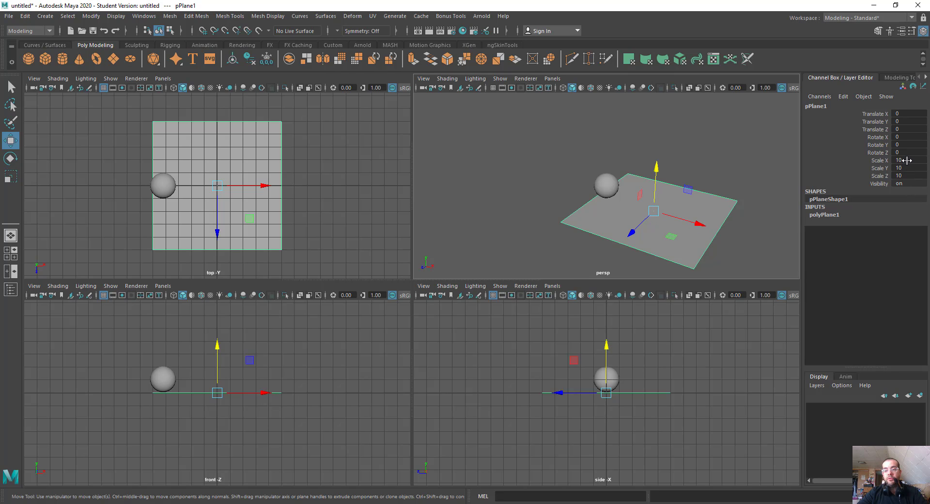
{"action": "left_click_drag", "start_coordinate": [906, 160], "coordinate": [911, 175]}
{"action": "left_click", "coordinate": [911, 175]}
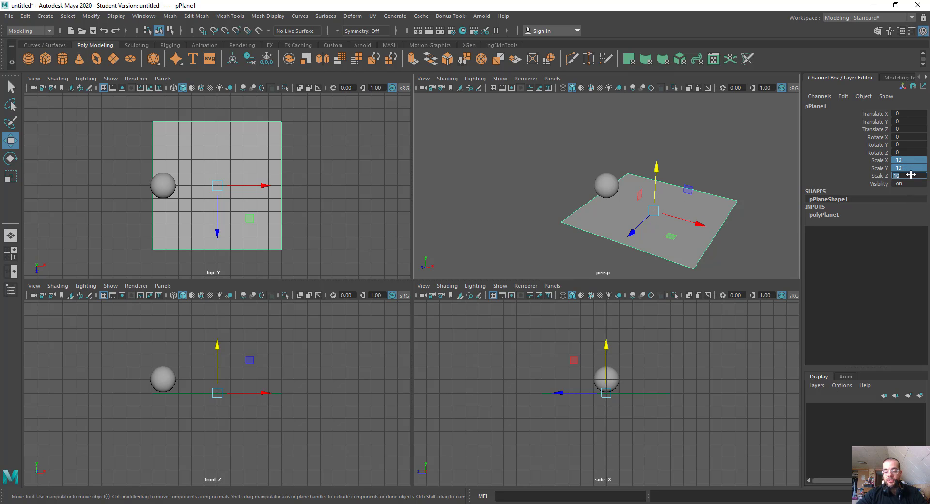
{"action": "key", "text": "Return"}
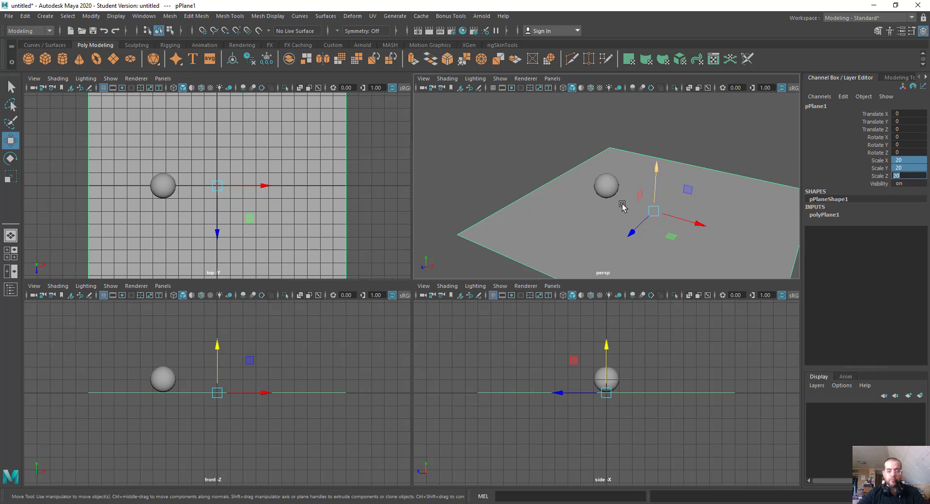
Move the sphere along X to about -8.928, near the edge of the enlarged plane.
{"action": "left_click", "coordinate": [600, 184]}
{"action": "middle_click_drag", "start_coordinate": [645, 195], "coordinate": [599, 181]}
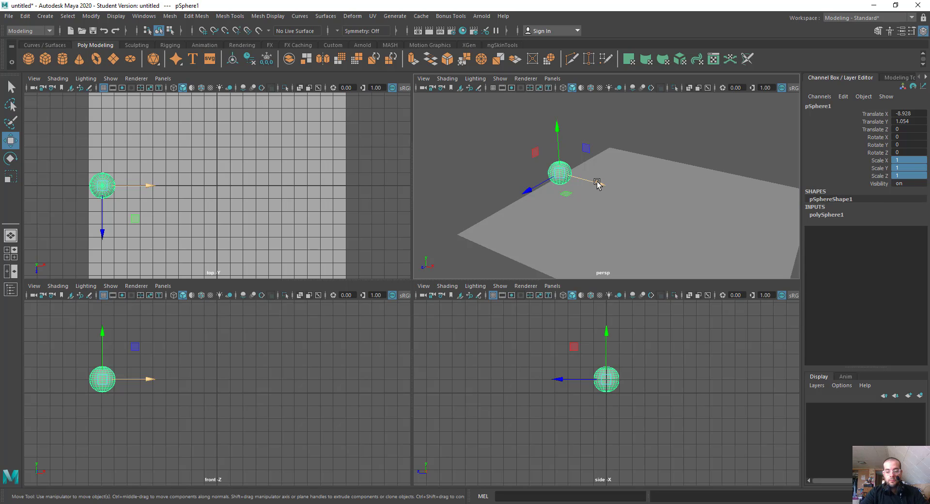
{"action": "left_click", "coordinate": [597, 182]}
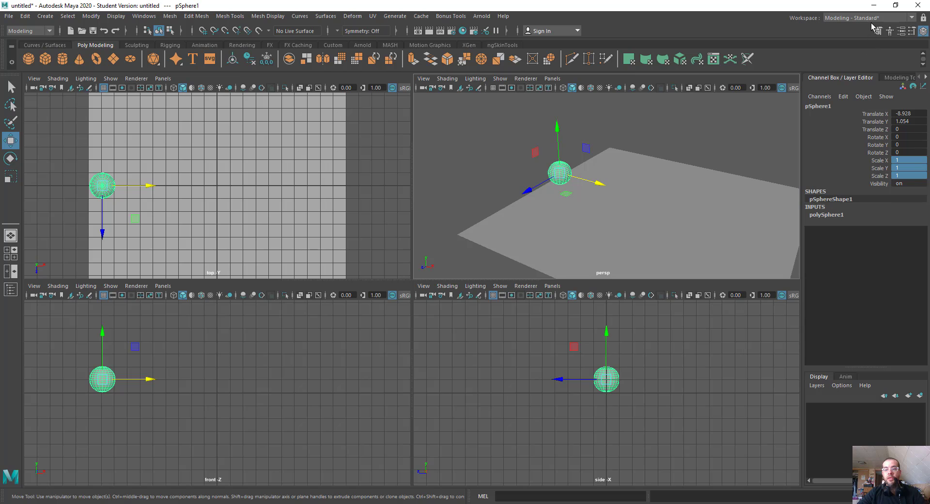
Switch the workspace to Maya Classic and select the sphere in the Outliner.
{"action": "left_click", "coordinate": [855, 18]}
{"action": "left_click", "coordinate": [852, 28]}
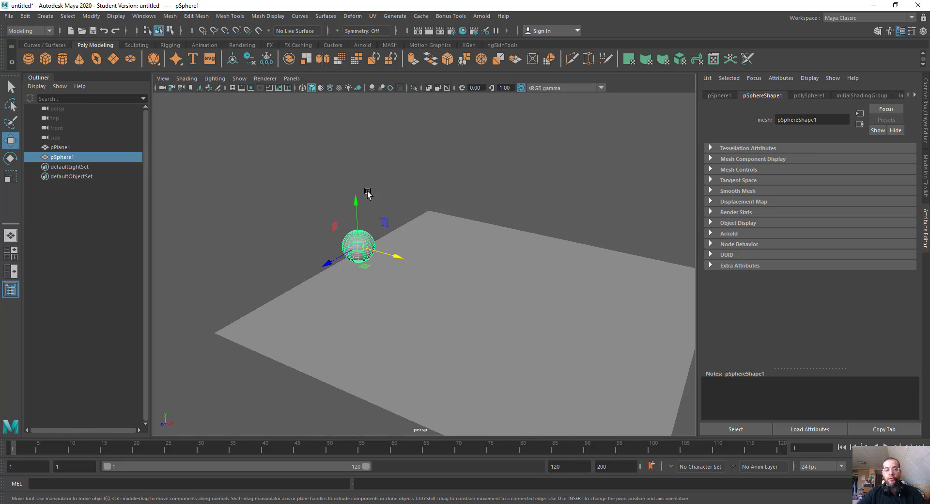
{"action": "left_click", "coordinate": [54, 147]}
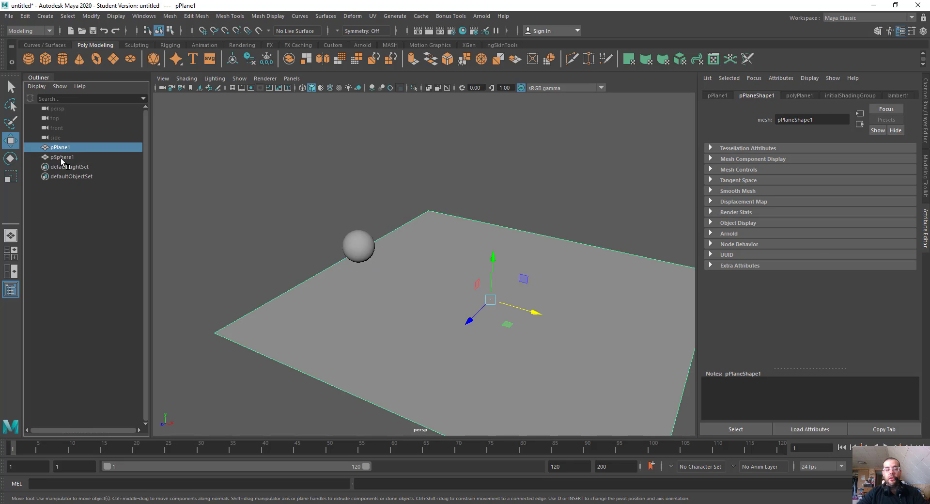
{"action": "left_click", "coordinate": [61, 156]}
{"action": "key", "text": "ctrl+z"}
{"action": "left_click", "coordinate": [61, 157]}
{"action": "key", "text": "ctrl+z"}
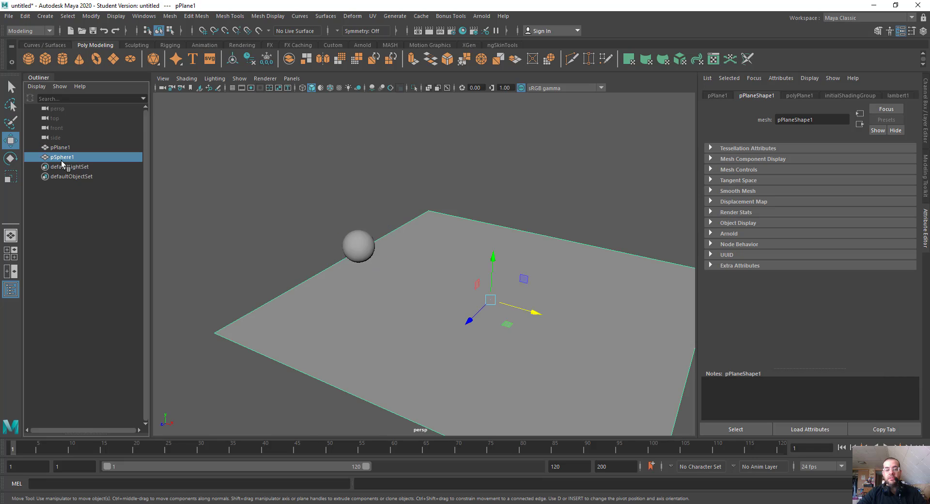
{"action": "key", "text": "shift+z"}
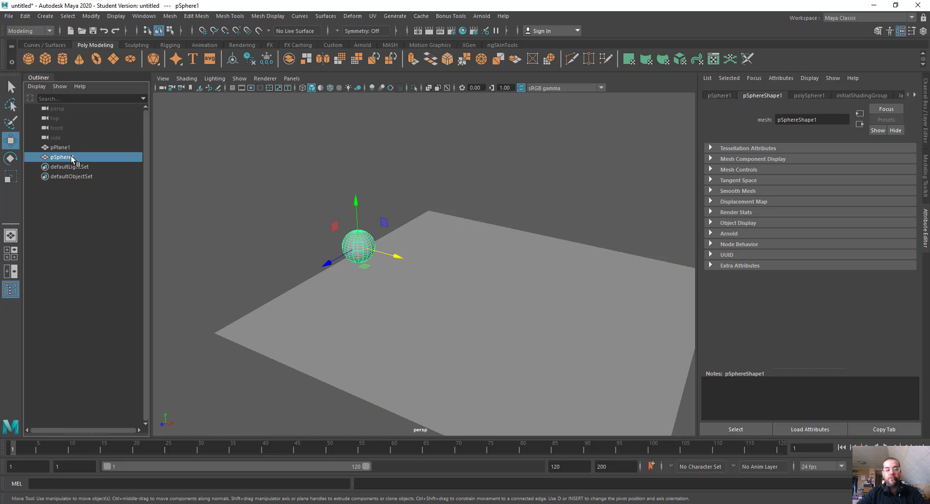
Set a keyframe on the sphere at frame 1 for its starting position beside the plane.
{"action": "mouse_move", "coordinate": [11, 451]}
{"action": "left_mouse_down"}
{"action": "mouse_move", "coordinate": [54, 452]}
{"action": "mouse_move", "coordinate": [17, 449]}
{"action": "left_mouse_up"}
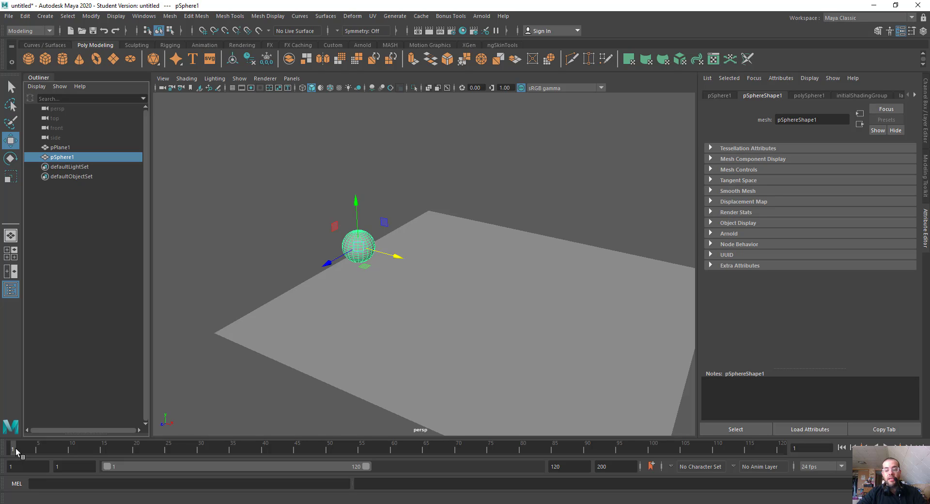
{"action": "key", "text": "s"}
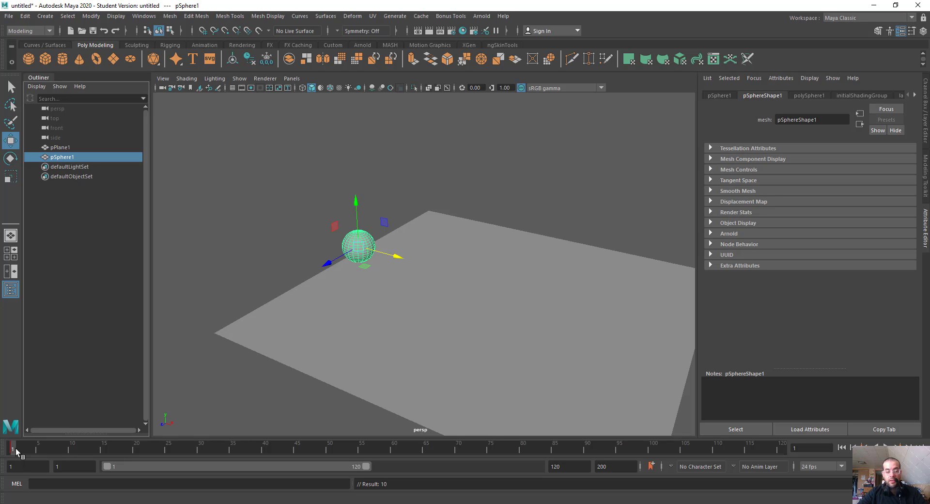
{"action": "left_click", "coordinate": [16, 450]}
{"action": "key", "text": "alt+v"}
{"action": "key", "text": "alt+shift+v"}
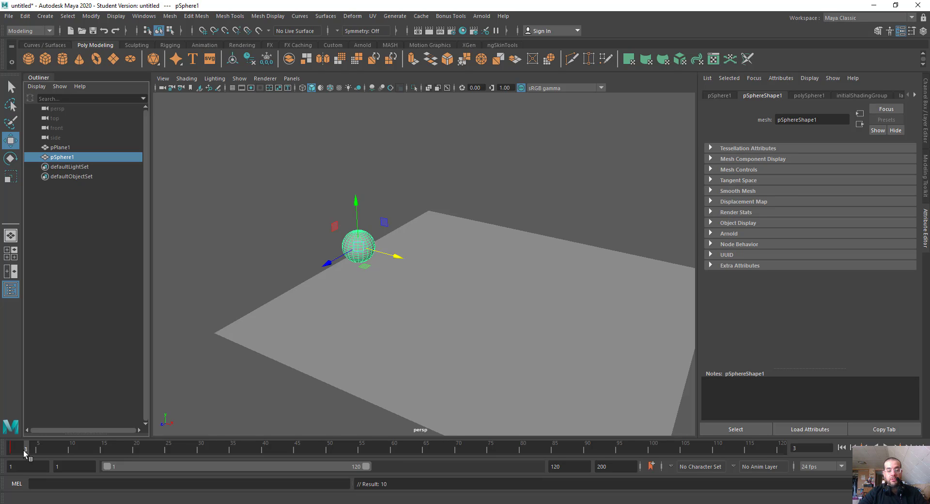
At frame 2, raise the sphere straight up to a Translate Y of about 9.118 and keyframe that position.
{"action": "left_click", "coordinate": [827, 450]}
{"action": "left_click_drag", "start_coordinate": [357, 201], "coordinate": [388, 55]}
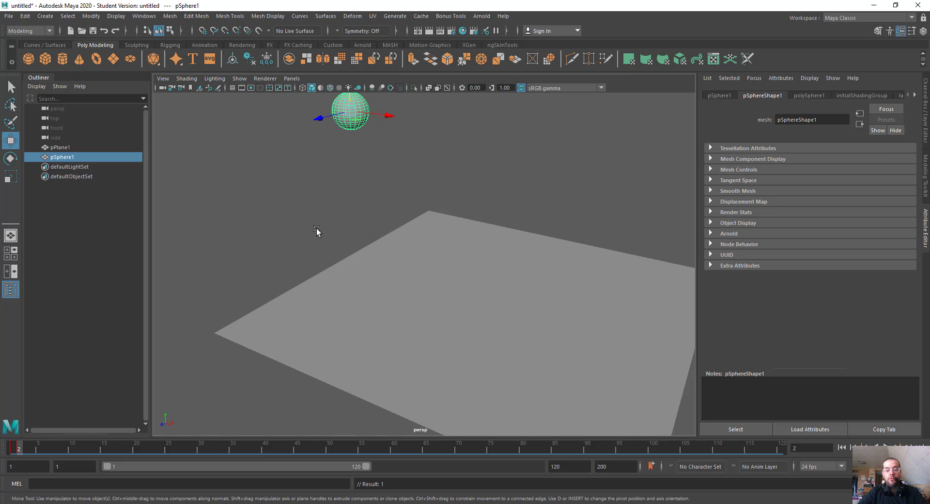
{"action": "left_click_drag", "start_coordinate": [318, 232], "coordinate": [326, 224], "text": "alt"}
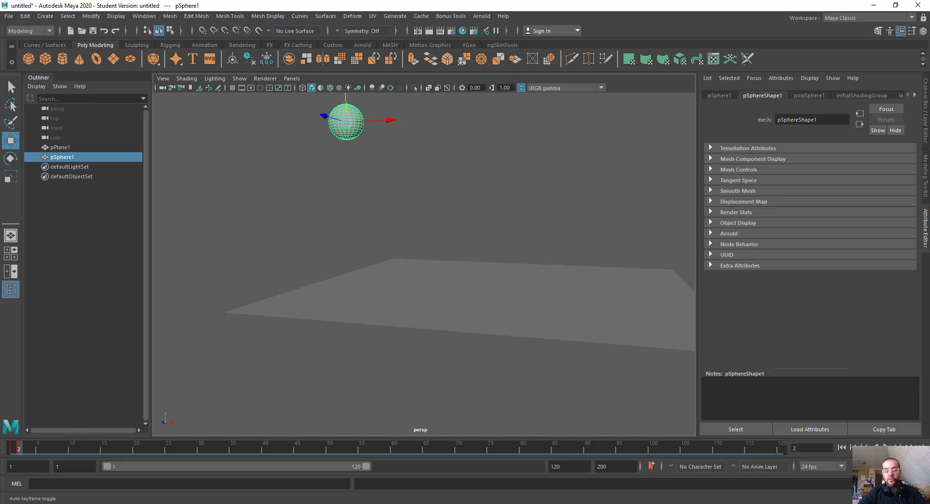
Compare the sphere at frame 1, try to lower it by eye along Y at frame 3, and undo the move.
{"action": "left_click", "coordinate": [11, 451]}
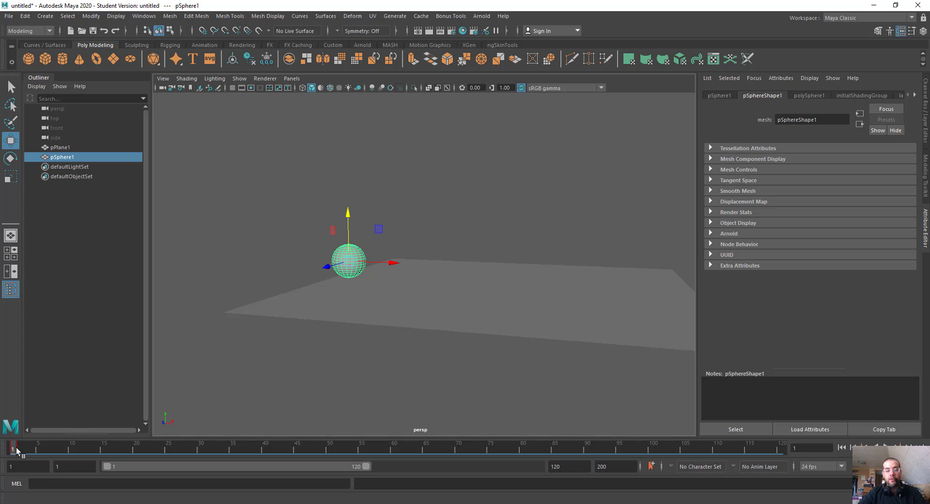
{"action": "left_click", "coordinate": [27, 451]}
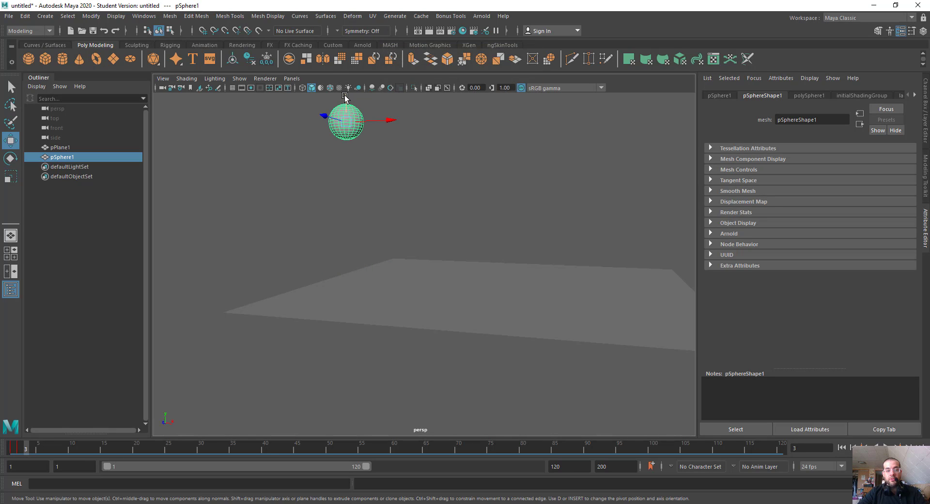
{"action": "left_click_drag", "start_coordinate": [345, 97], "coordinate": [359, 189]}
{"action": "key", "text": "ctrl+z"}
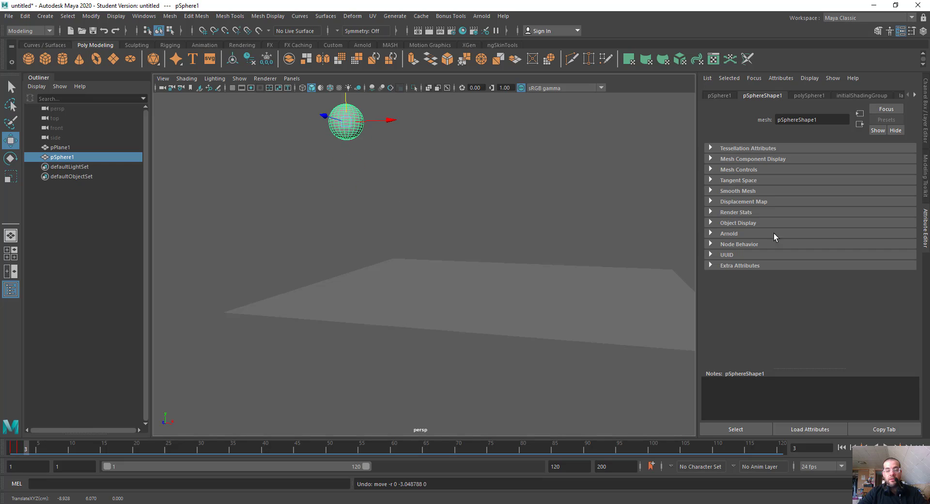
Show the sphere's channel values and compare its Translate Y at frames 1 and 3.
{"action": "left_click", "coordinate": [927, 124]}
{"action": "left_click", "coordinate": [900, 105]}
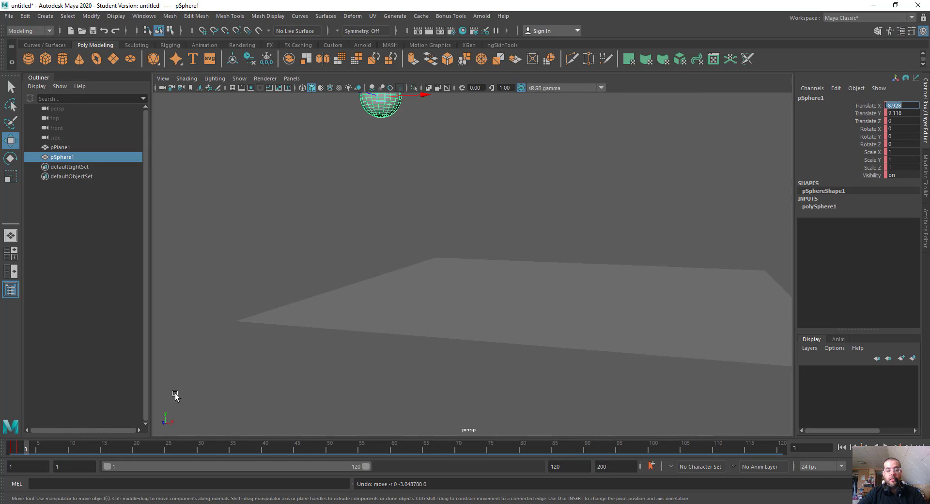
{"action": "left_click", "coordinate": [14, 449]}
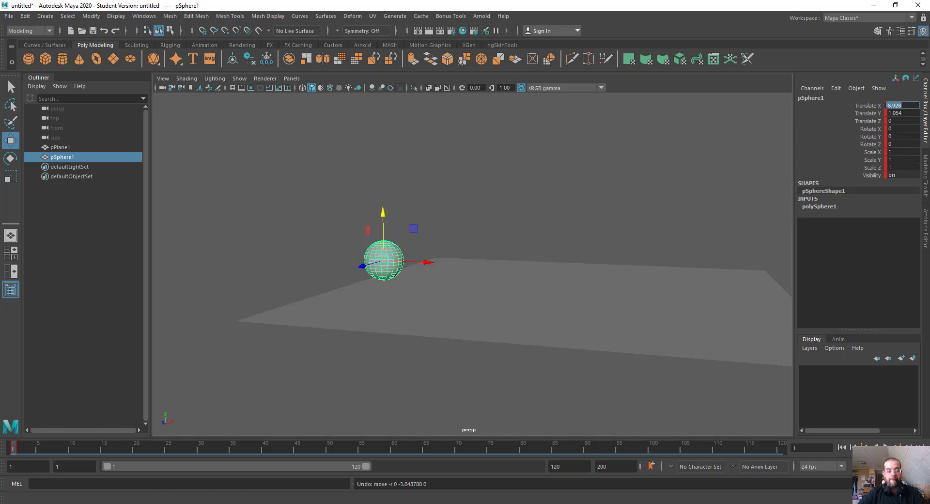
{"action": "left_click", "coordinate": [26, 448]}
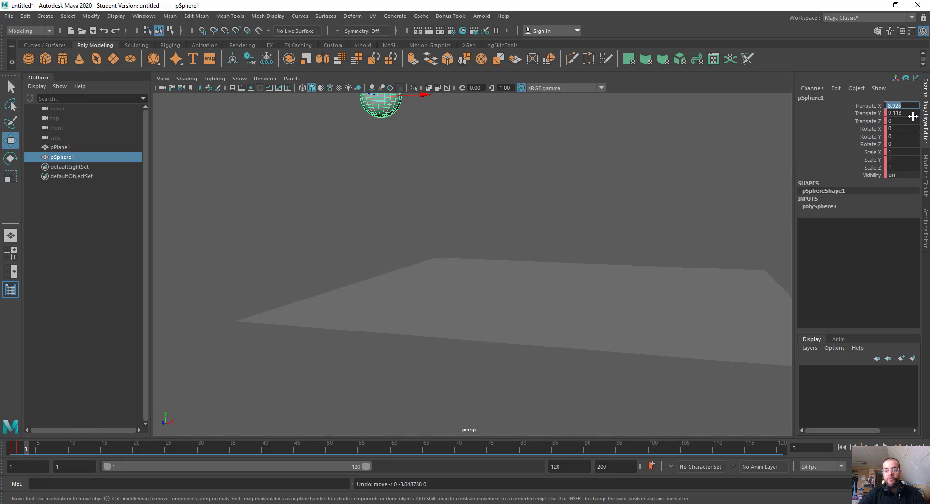
Try setting the sphere's Translate Y to 0 at frame 3, and undo the change.
{"action": "key", "text": "Tab"}
{"action": "key", "text": "Return"}
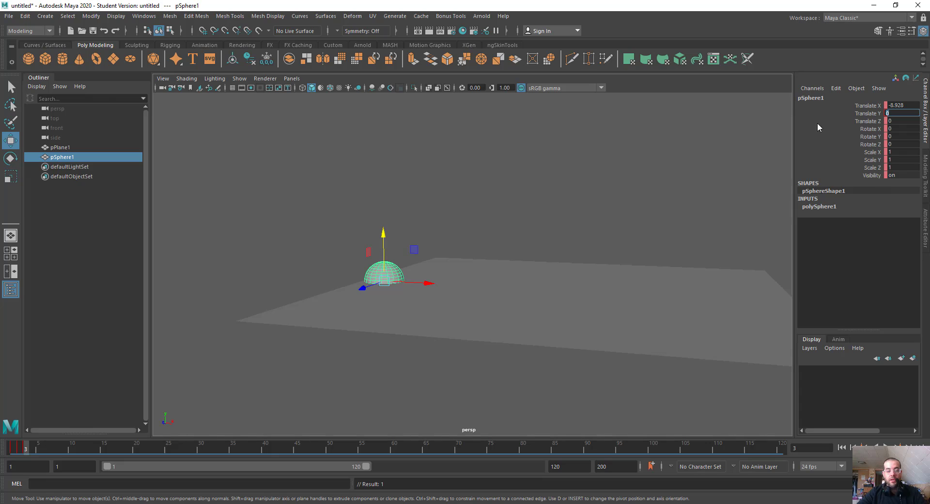
{"action": "key", "text": "ctrl+z"}
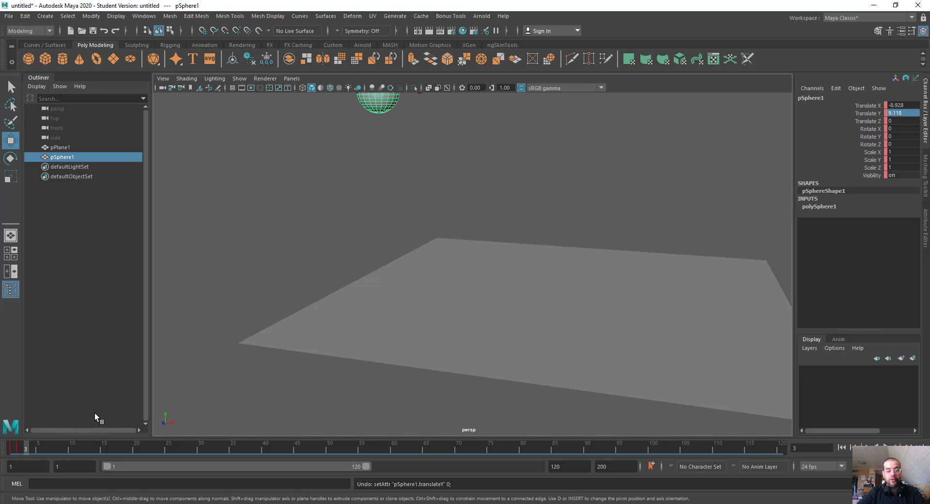
Try reusing the sphere's frame 1 Translate Y of 1.054 as its value at frame 3, and undo the change.
{"action": "left_click", "coordinate": [11, 449]}
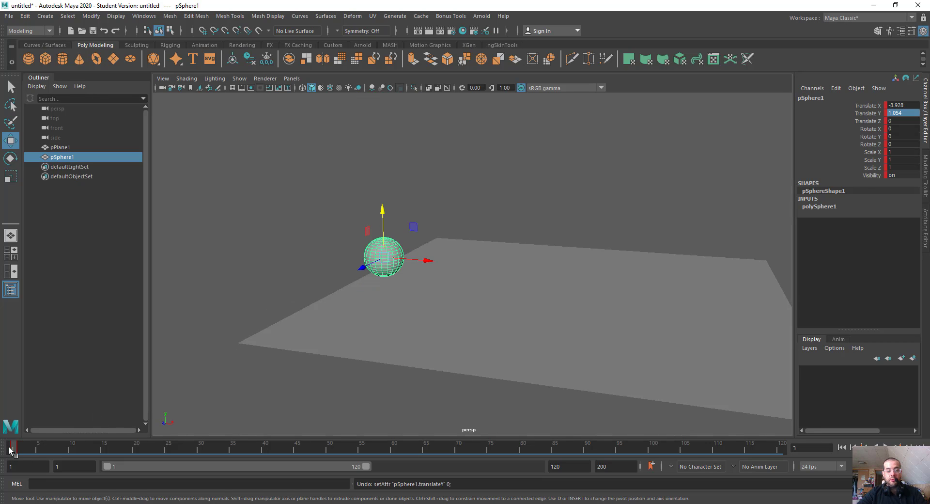
{"action": "double_click", "coordinate": [904, 113]}
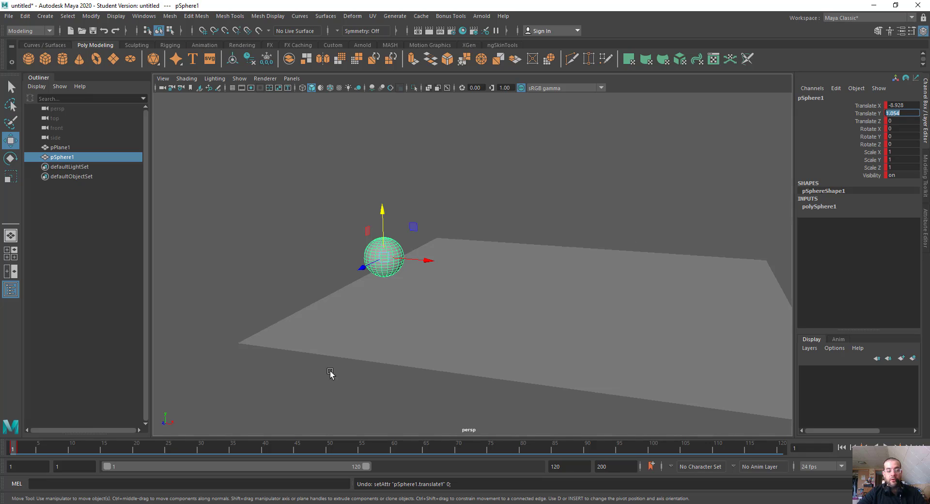
{"action": "left_click", "coordinate": [25, 449]}
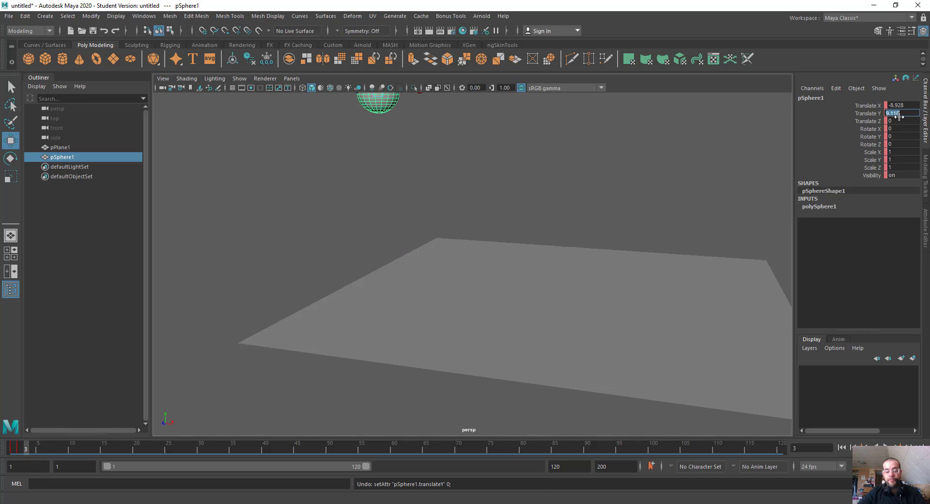
{"action": "key", "text": "Return"}
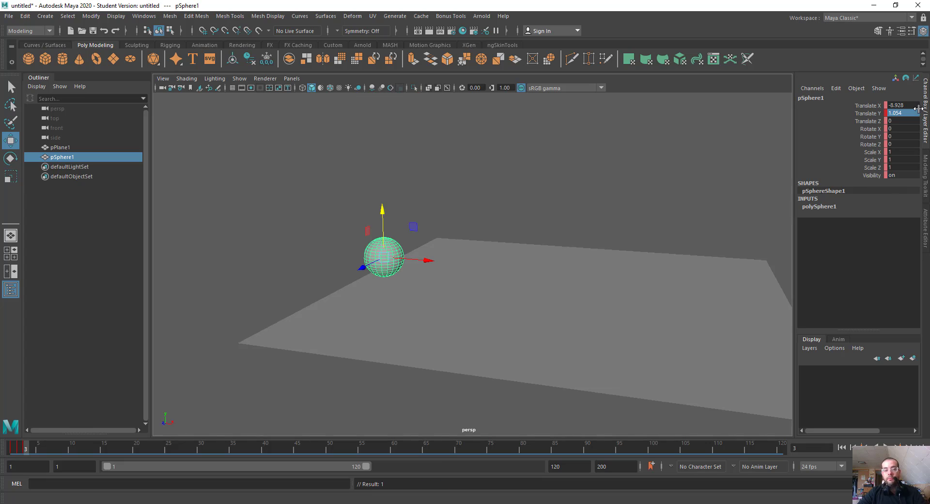
{"action": "key", "text": "ctrl+z"}
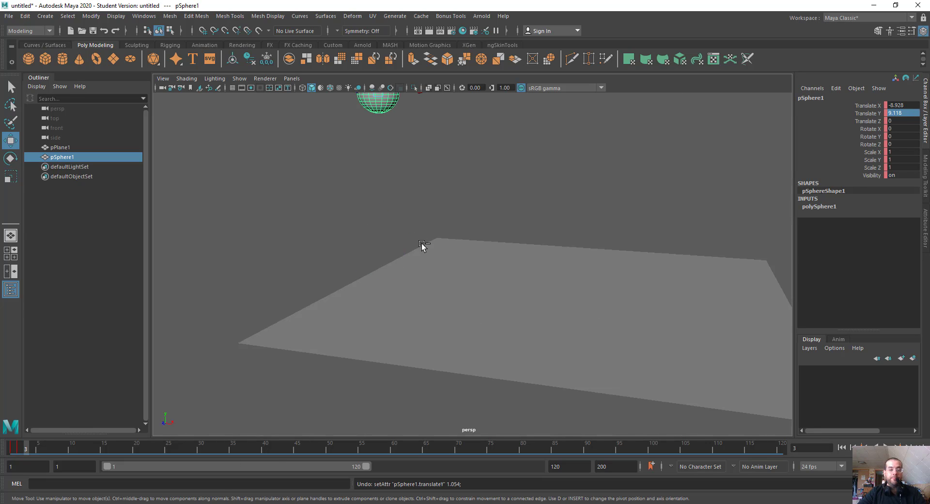
Carry the sphere's frame 1 pose over to frame 3 without updating the animation, and set a keyframe there.
{"action": "left_click", "coordinate": [11, 450]}
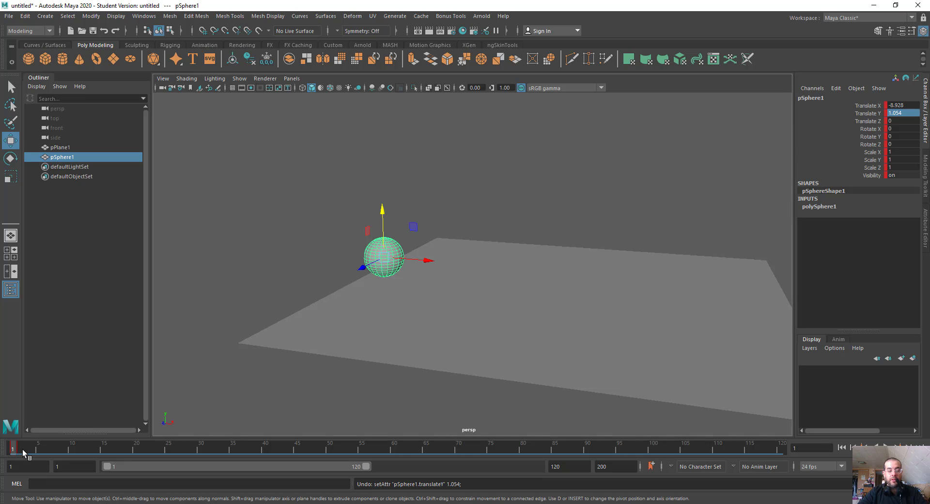
{"action": "left_click", "coordinate": [25, 453]}
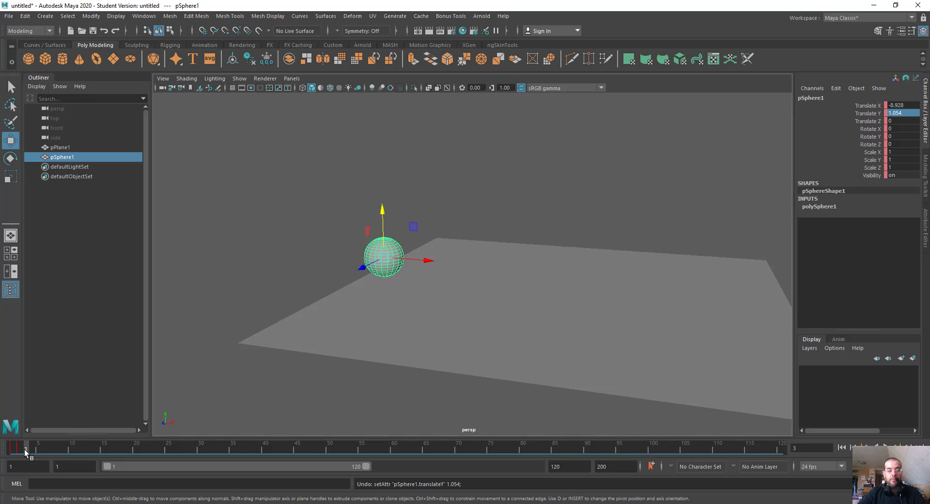
{"action": "left_click", "coordinate": [36, 451]}
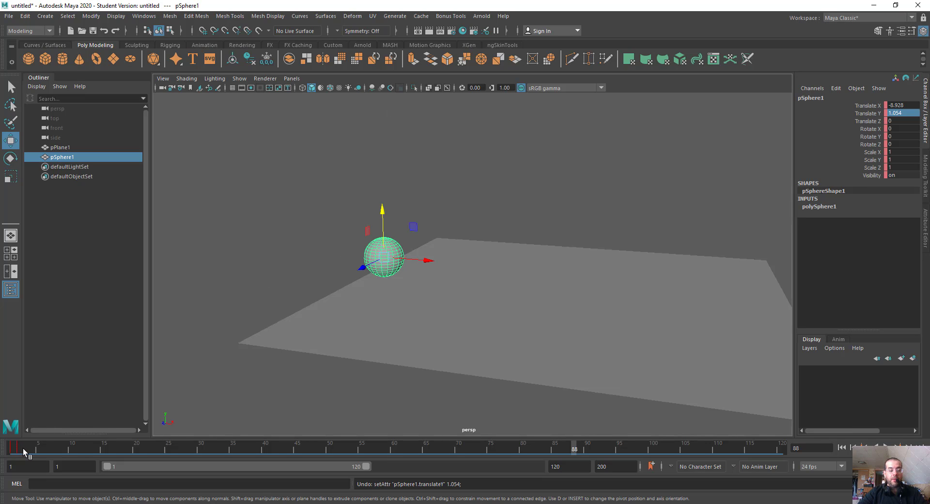
{"action": "left_click", "coordinate": [25, 450]}
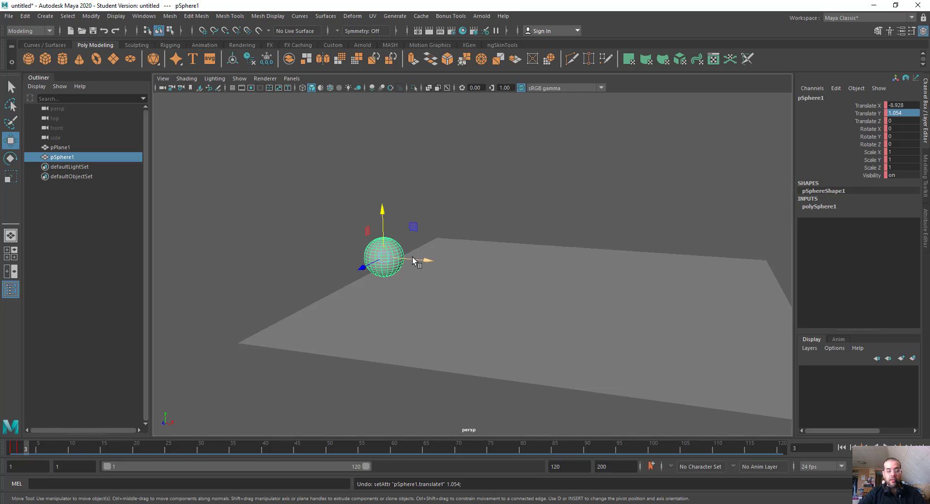
{"action": "key", "text": "s"}
Step through frames 1, 2 and 3 to check the sphere's vertical motion.
{"action": "left_click", "coordinate": [13, 449]}
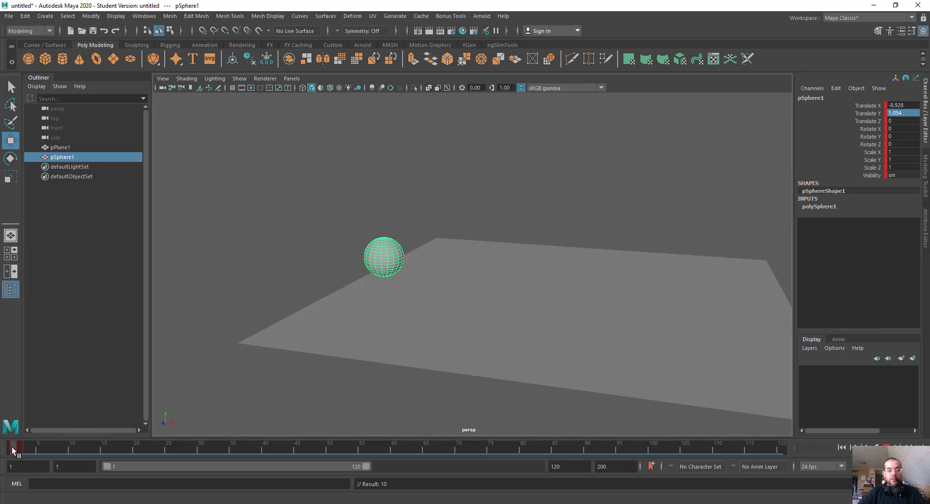
{"action": "left_click_drag", "start_coordinate": [550, 253], "coordinate": [368, 296], "text": "alt"}
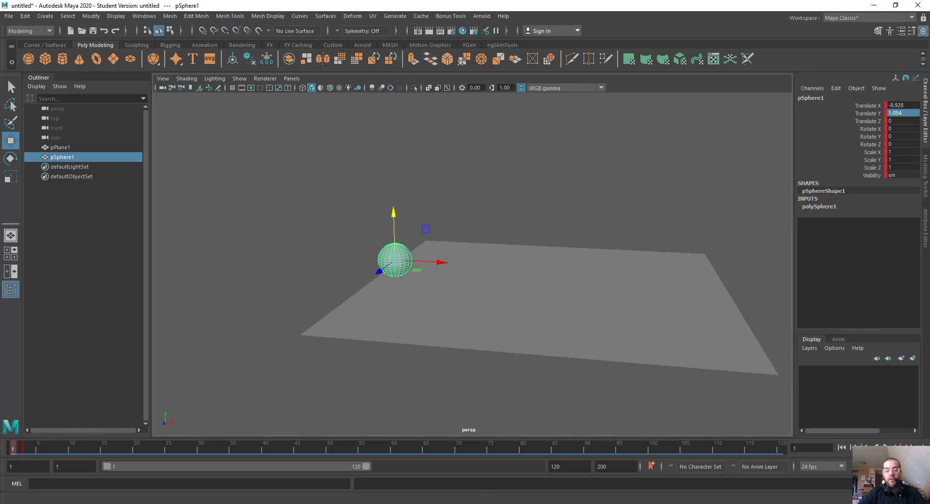
{"action": "left_click", "coordinate": [20, 449]}
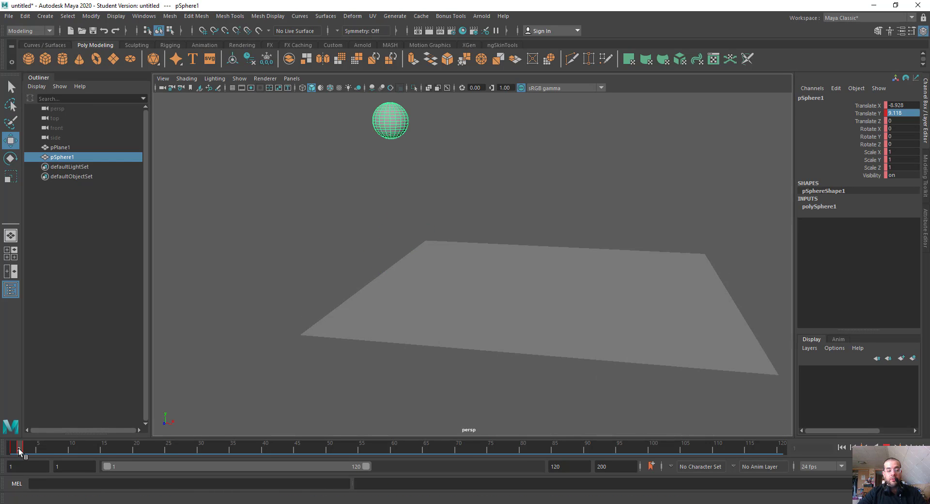
{"action": "left_click_drag", "start_coordinate": [20, 451], "coordinate": [28, 452]}
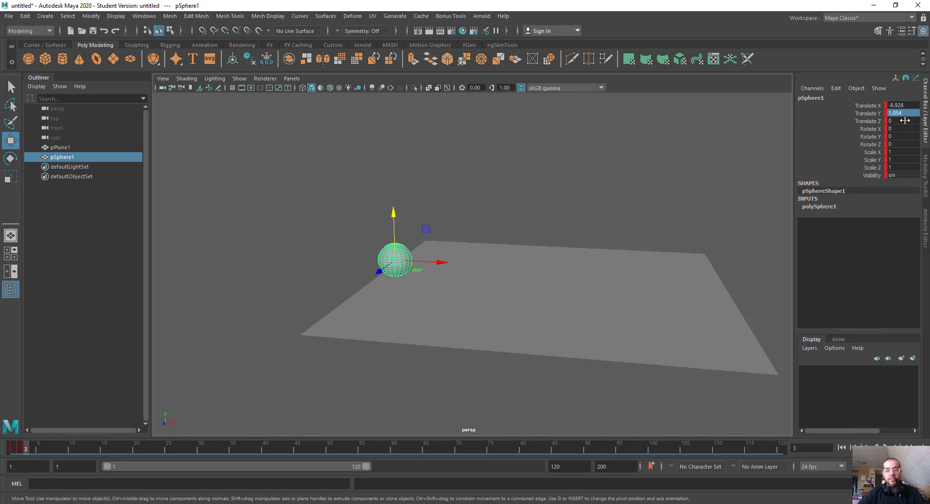
{"action": "left_click", "coordinate": [11, 451]}
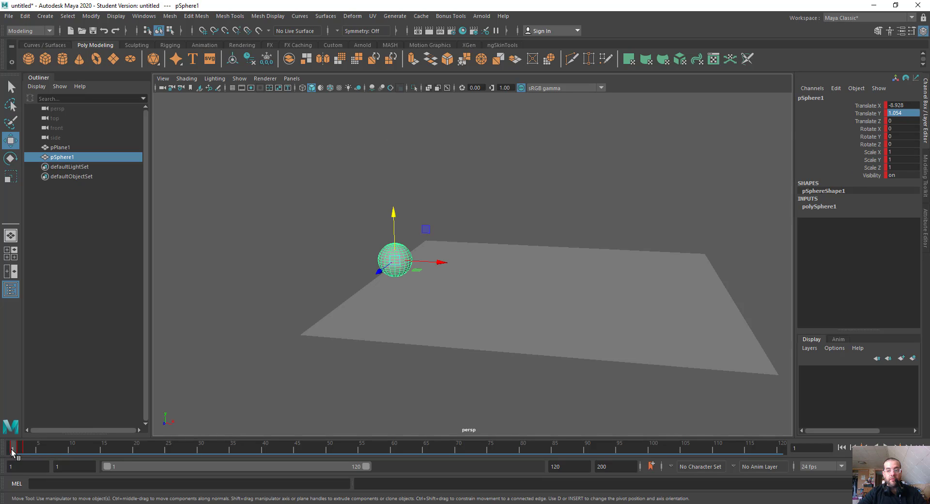
{"action": "left_click", "coordinate": [18, 451]}
{"action": "left_click", "coordinate": [25, 450]}
Examine the sphere above the plane at frames 2 and 3 from several distances and viewing angles.
{"action": "scroll", "coordinate": [471, 285], "scroll_direction": "up", "scroll_amount": 5}
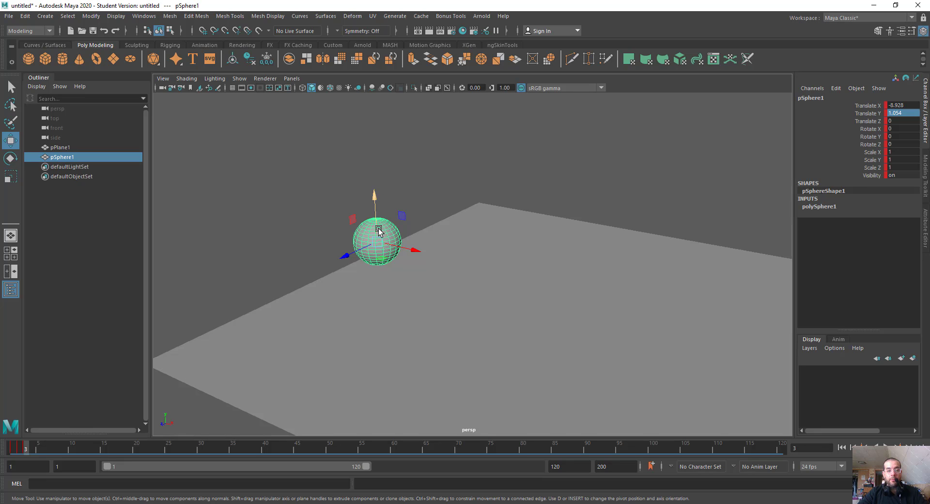
{"action": "scroll", "coordinate": [376, 233], "scroll_direction": "down", "scroll_amount": 4}
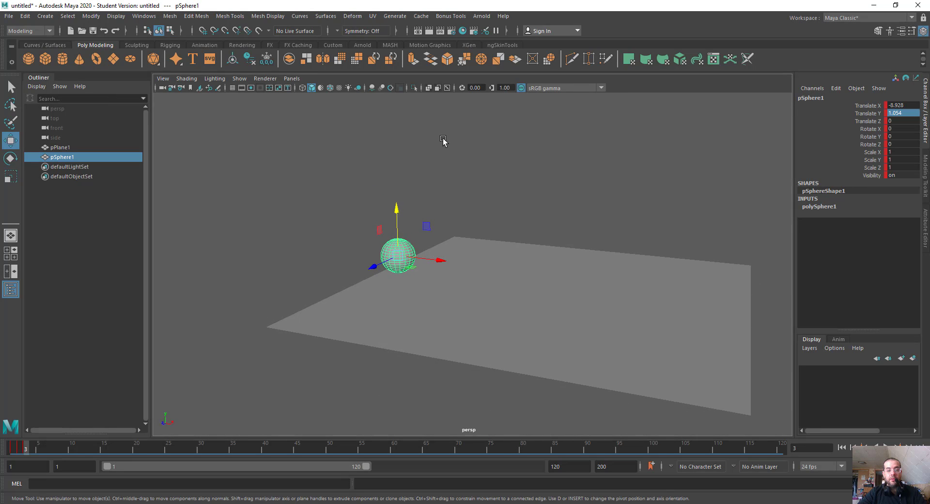
{"action": "left_click_drag", "start_coordinate": [443, 141], "coordinate": [409, 242], "text": "alt"}
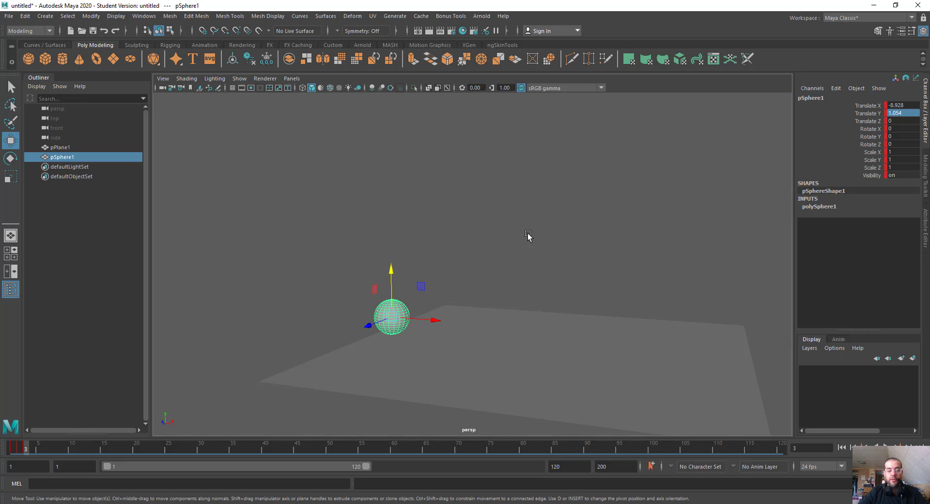
{"action": "left_click_drag", "start_coordinate": [467, 258], "coordinate": [420, 286], "text": "alt"}
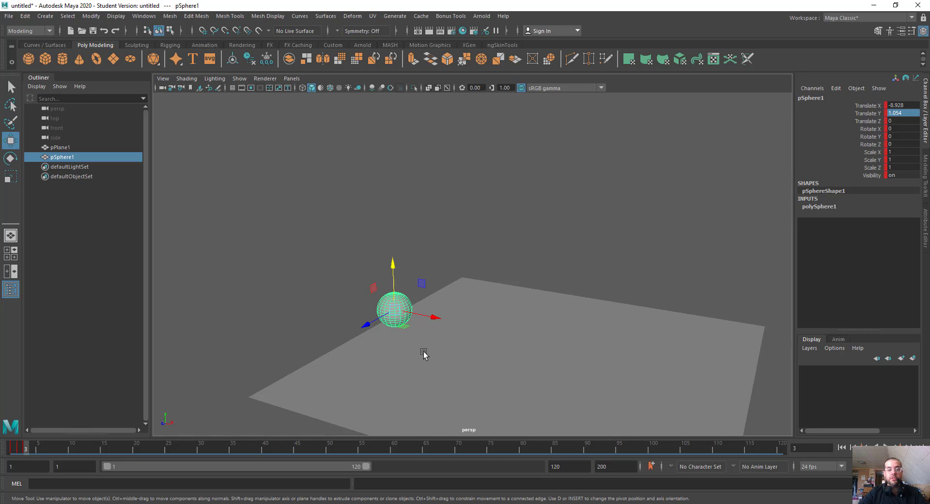
{"action": "left_click", "coordinate": [19, 450]}
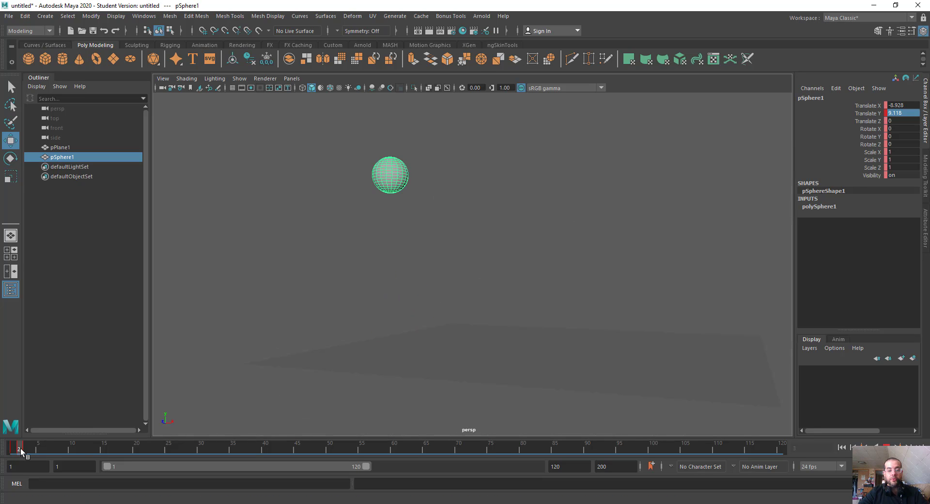
{"action": "left_click", "coordinate": [26, 449]}
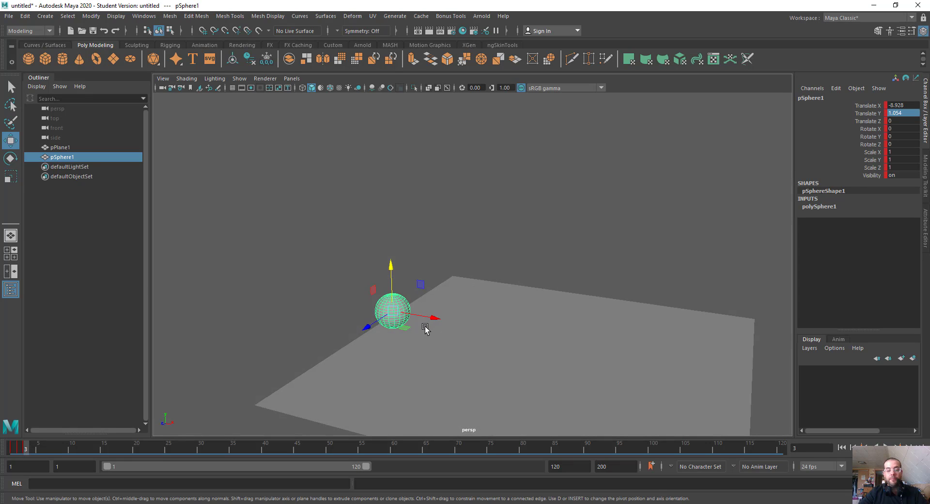
{"action": "left_click_drag", "start_coordinate": [365, 333], "coordinate": [375, 344], "text": "alt"}
Try to move the sphere's frame 3 keyframe to frame 30, and undo the move.
{"action": "left_click", "coordinate": [27, 449], "text": "shift"}
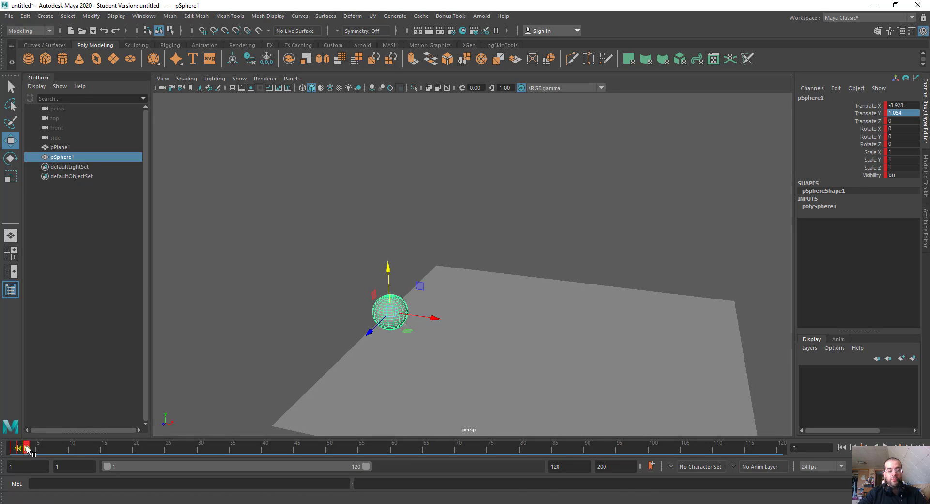
{"action": "left_click_drag", "start_coordinate": [27, 448], "coordinate": [201, 451]}
{"action": "key", "text": "ctrl+z"}
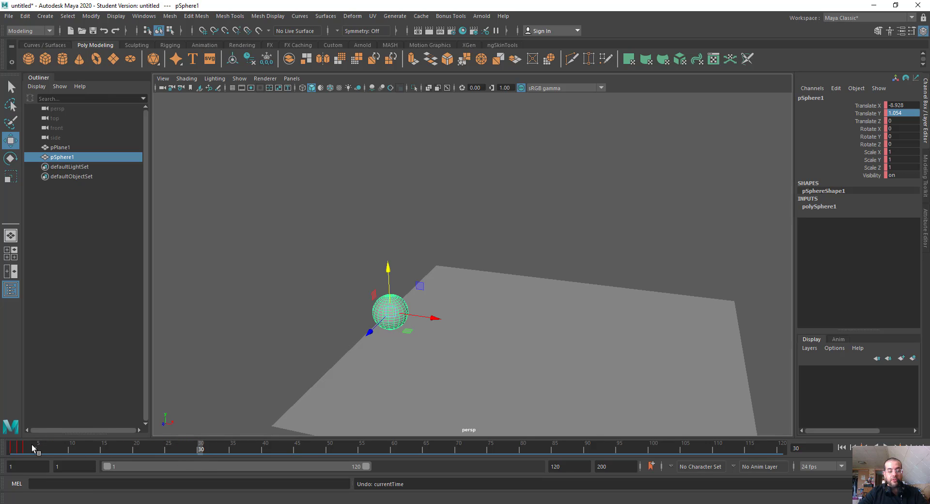
{"action": "left_click", "coordinate": [28, 449], "text": "shift"}
{"action": "left_click_drag", "start_coordinate": [26, 450], "coordinate": [96, 459]}
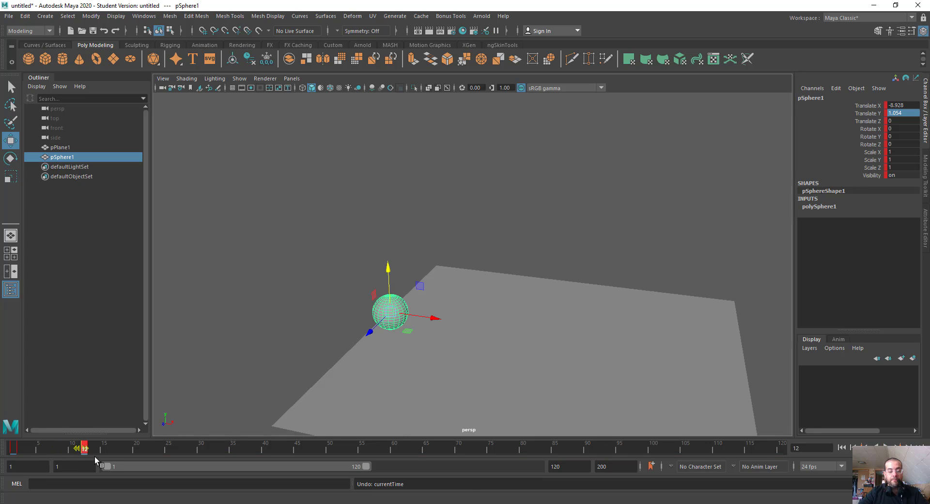
{"action": "key", "text": "ctrl+z"}
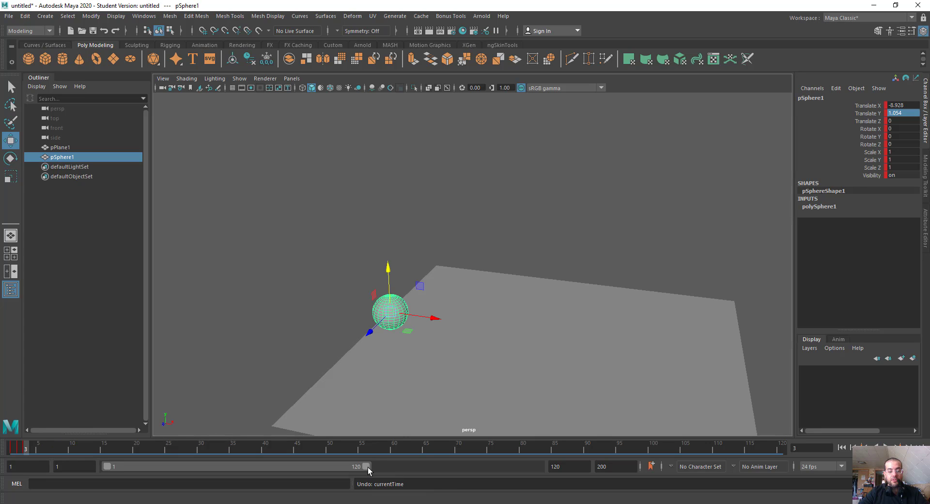
Shorten the visible playback range to frames 1 to 12 and move the sphere's frame 3 keyframe to frame 11.
{"action": "left_click_drag", "start_coordinate": [366, 467], "coordinate": [128, 455]}
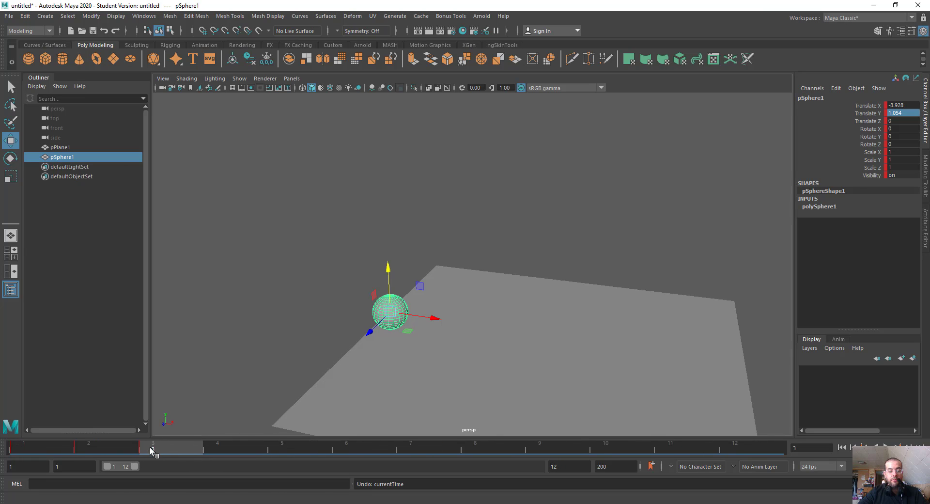
{"action": "left_click", "coordinate": [165, 452], "text": "shift"}
{"action": "left_click_drag", "start_coordinate": [167, 451], "coordinate": [688, 450]}
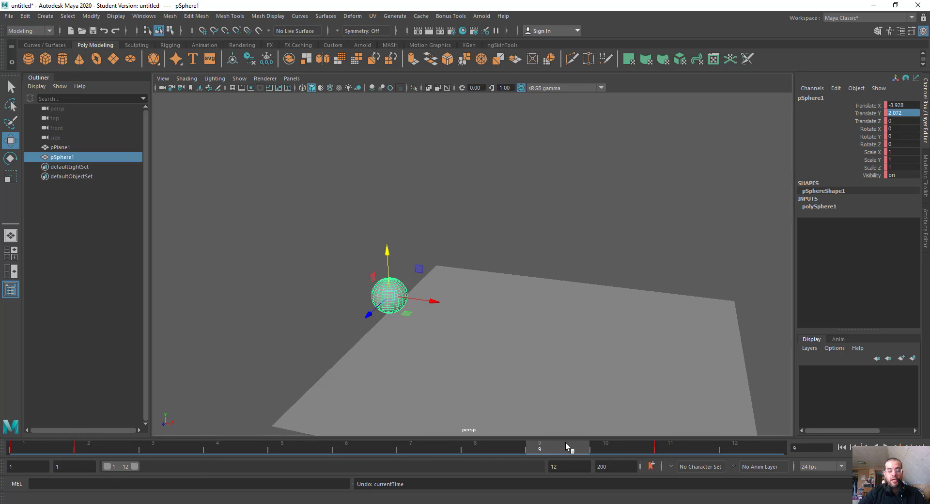
Widen the playback range to frame 17 and move the raised-sphere keyframe from frame 2 to frame 6.
{"action": "mouse_move", "coordinate": [566, 445]}
{"action": "left_mouse_down"}
{"action": "mouse_move", "coordinate": [56, 435]}
{"action": "mouse_move", "coordinate": [150, 458]}
{"action": "mouse_move", "coordinate": [664, 477]}
{"action": "mouse_move", "coordinate": [77, 470]}
{"action": "left_mouse_up"}
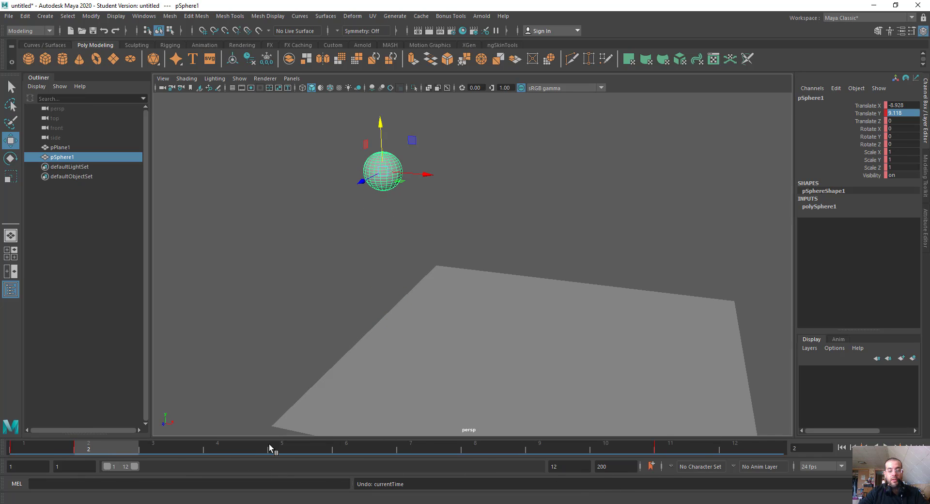
{"action": "left_click_drag", "start_coordinate": [135, 467], "coordinate": [145, 466]}
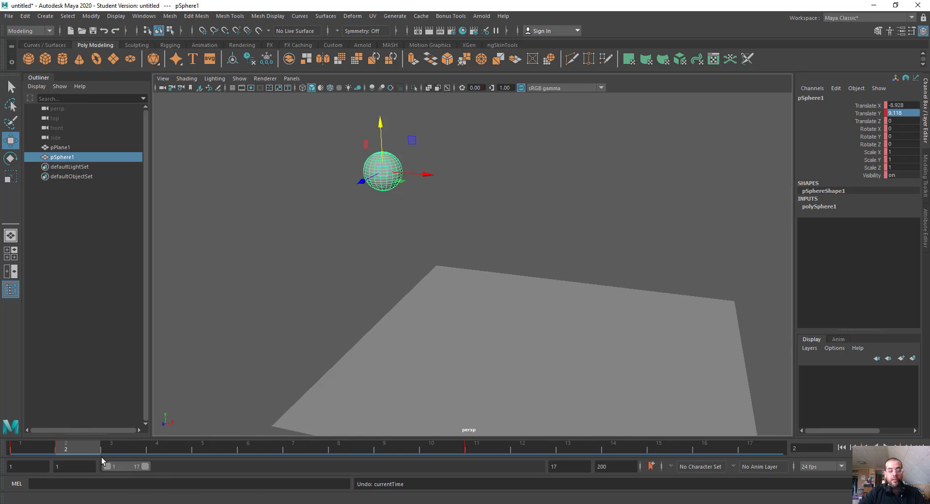
{"action": "double_click", "coordinate": [68, 448]}
{"action": "left_click", "coordinate": [65, 448]}
{"action": "double_click", "coordinate": [66, 448]}
{"action": "left_click", "coordinate": [70, 448], "text": "shift"}
{"action": "left_click_drag", "start_coordinate": [83, 449], "coordinate": [276, 445]}
Extend the playback range to frame 69, and move the sphere's frame 11 keyframe to frame 26 and its frame 6 keyframe to frame 11.
{"action": "left_click_drag", "start_coordinate": [147, 464], "coordinate": [257, 466]}
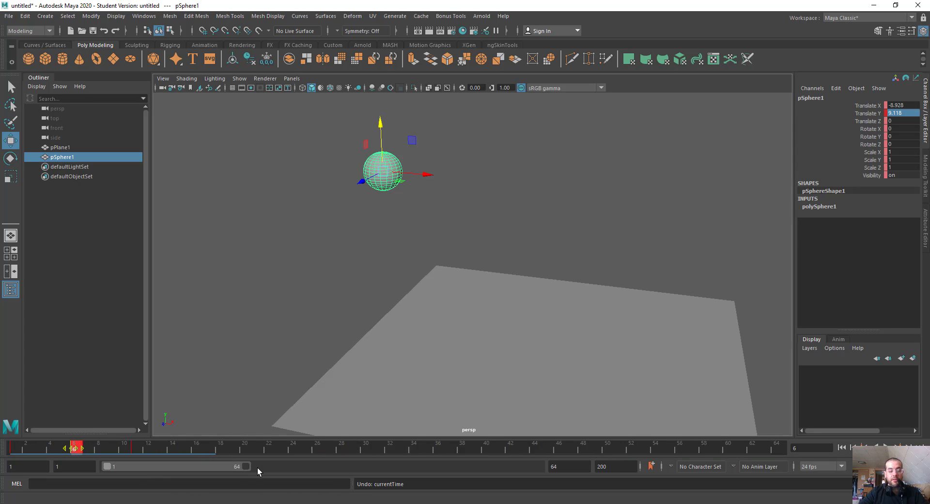
{"action": "left_click", "coordinate": [121, 445]}
{"action": "left_click", "coordinate": [126, 447]}
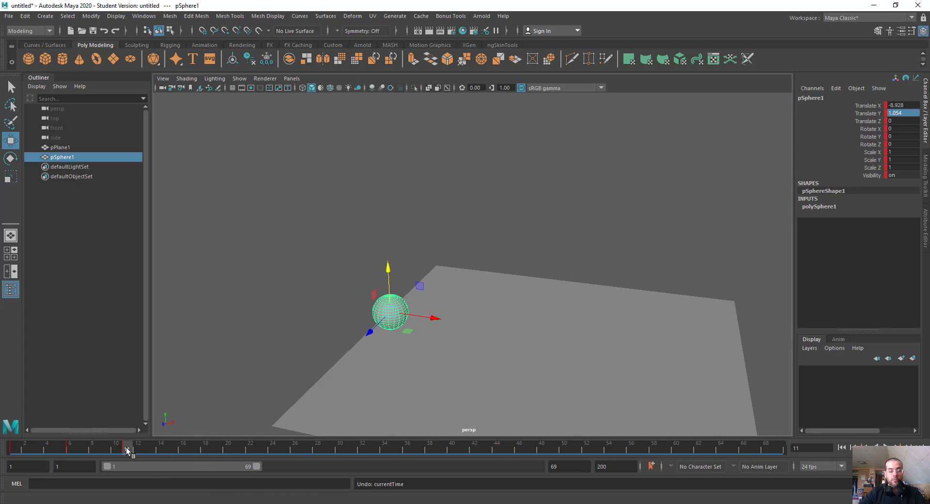
{"action": "double_click", "coordinate": [127, 448]}
{"action": "left_click", "coordinate": [129, 449]}
{"action": "left_click", "coordinate": [129, 450], "text": "shift"}
{"action": "mouse_move", "coordinate": [129, 449]}
{"action": "left_mouse_down"}
{"action": "mouse_move", "coordinate": [75, 449]}
{"action": "mouse_move", "coordinate": [122, 449]}
{"action": "left_mouse_up"}
Play the retimed animation through from frame 1 to judge the sphere's speed, and stop playback.
{"action": "left_click", "coordinate": [15, 448]}
{"action": "left_click", "coordinate": [888, 446]}
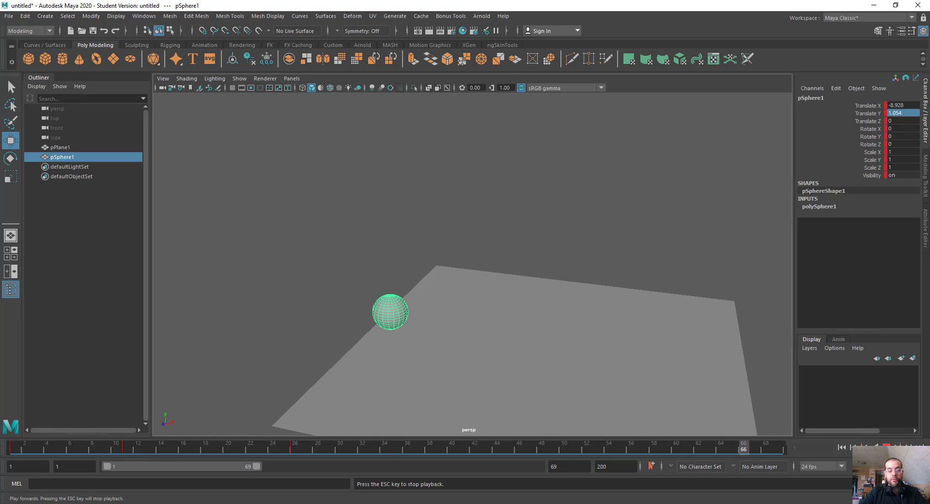
{"action": "key", "text": "Escape"}
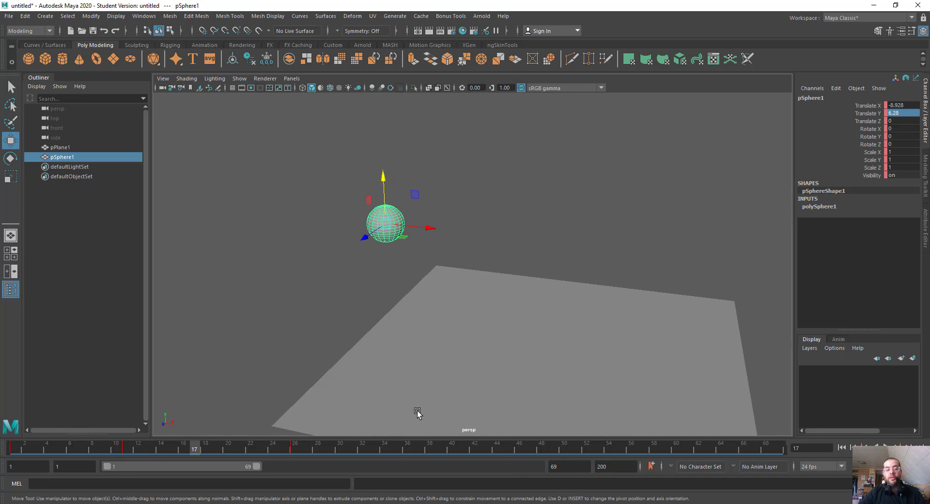
{"action": "key", "text": "alt+v"}
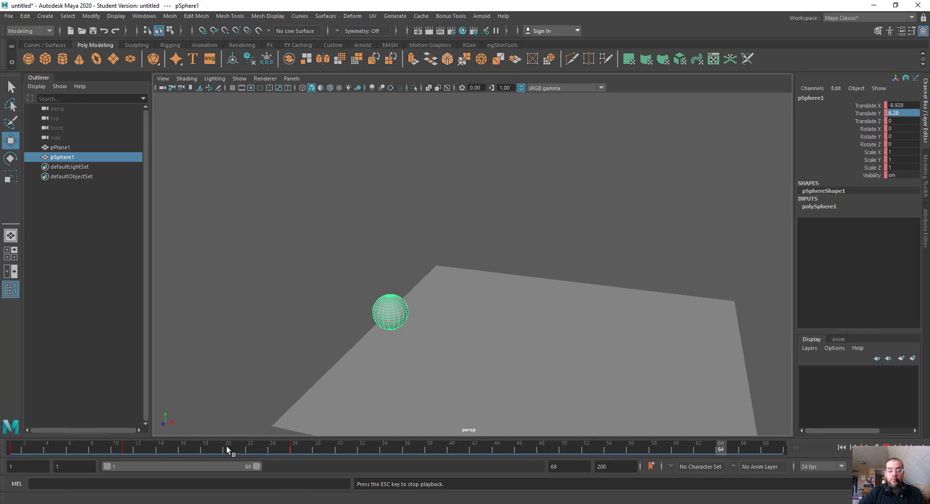
{"action": "key", "text": "Escape"}
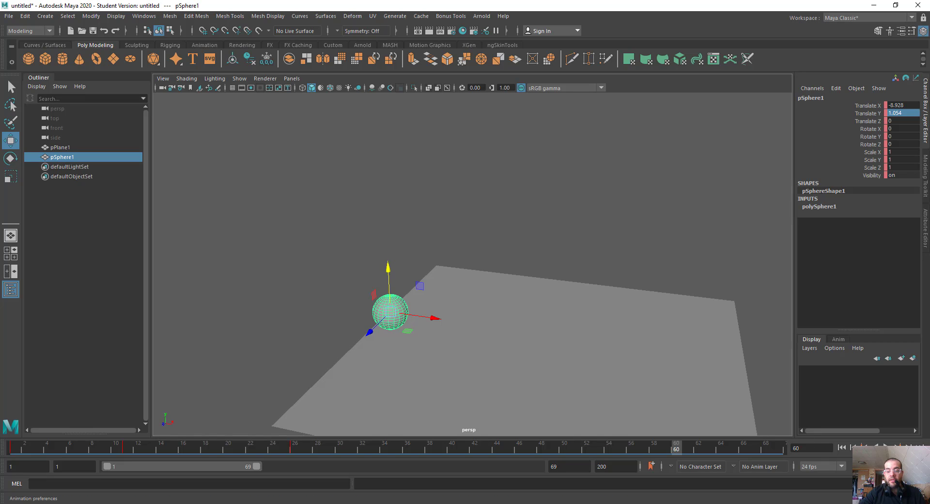
Set the playback speed to 24 fps x 1 in the time slider preferences and save them.
{"action": "left_click", "coordinate": [856, 466]}
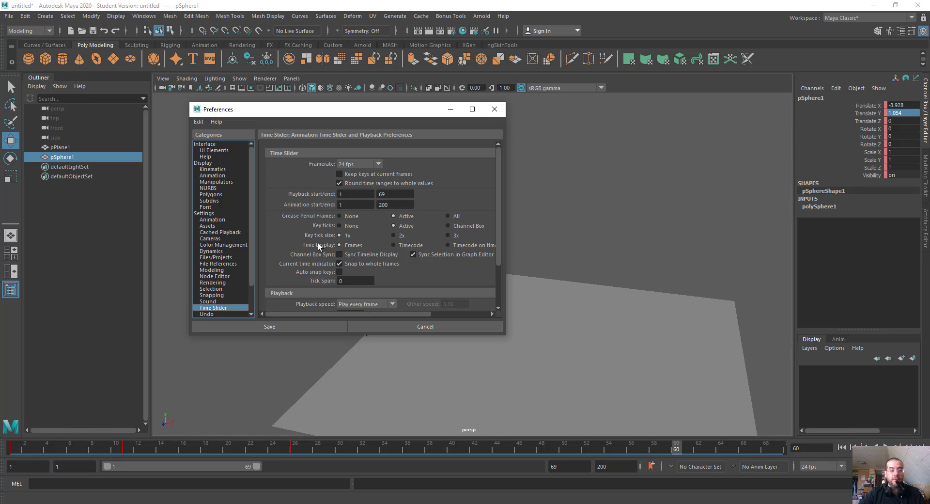
{"action": "scroll", "coordinate": [373, 214], "scroll_direction": "down", "scroll_amount": 3}
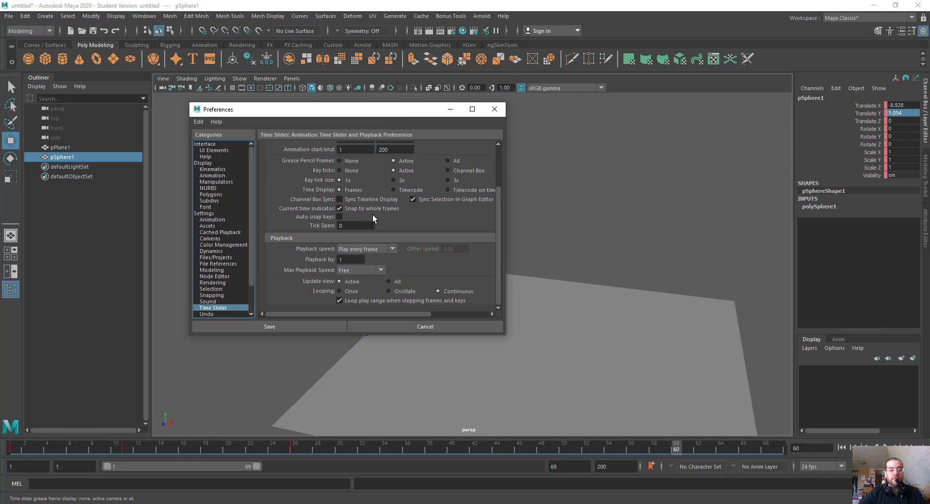
{"action": "left_click", "coordinate": [384, 252]}
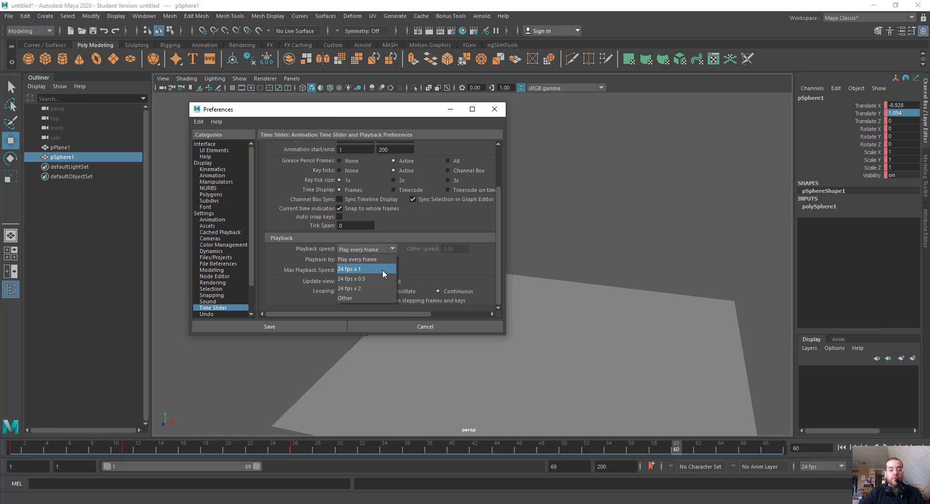
{"action": "left_click", "coordinate": [382, 270]}
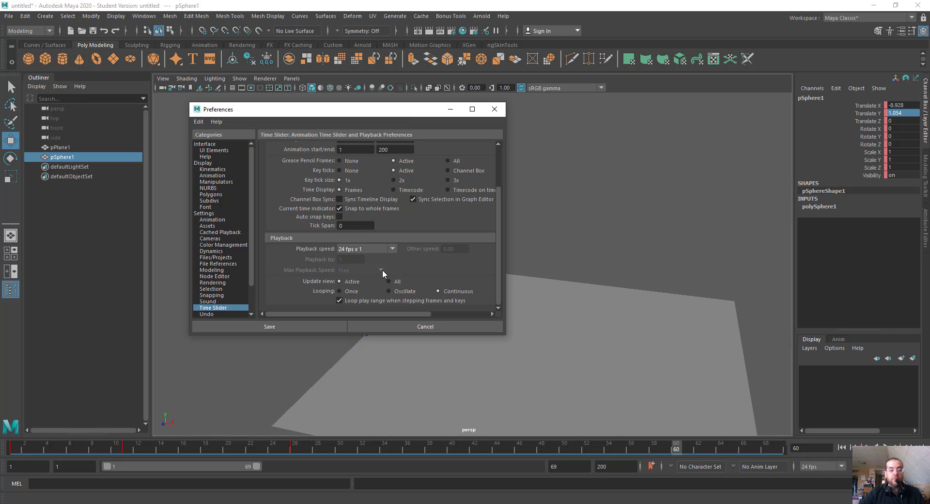
{"action": "left_click", "coordinate": [270, 327]}
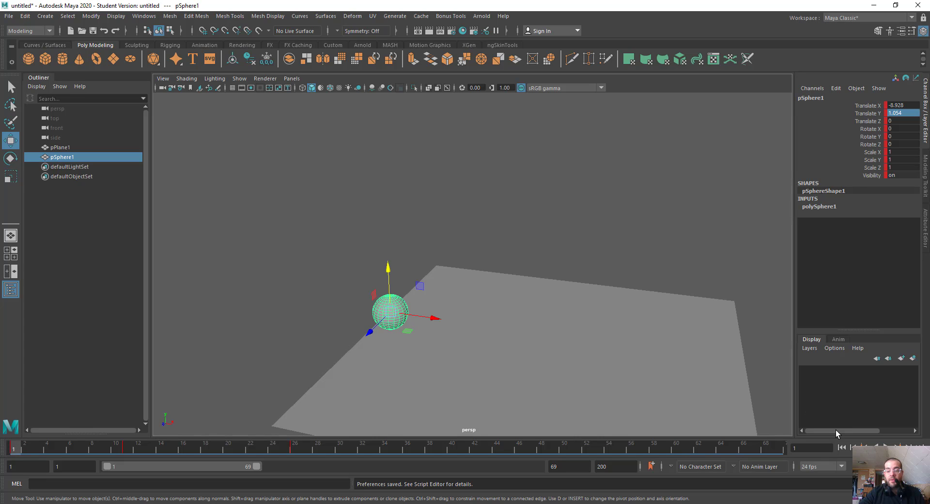
Play the animation at the new speed and scrub the timeline to review the sphere's motion from a lower angle.
{"action": "left_click", "coordinate": [886, 445]}
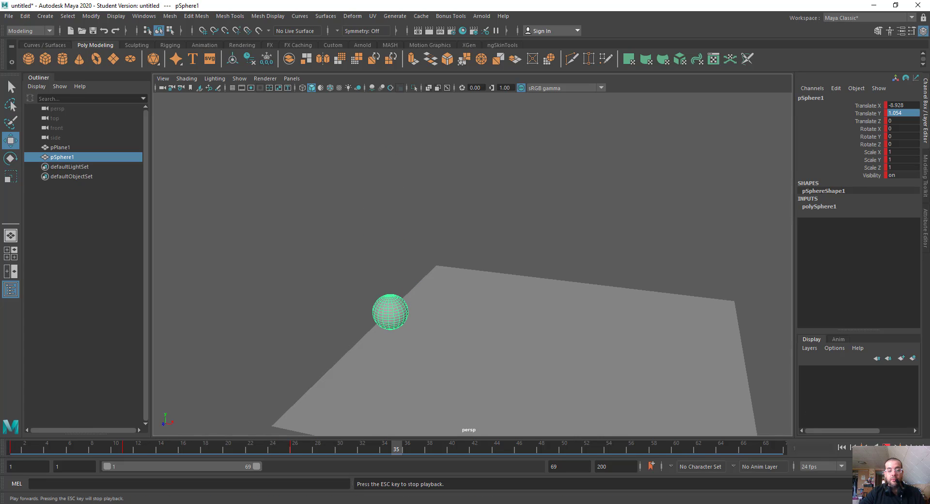
{"action": "left_click", "coordinate": [886, 446]}
{"action": "left_click_drag", "start_coordinate": [238, 453], "coordinate": [301, 454]}
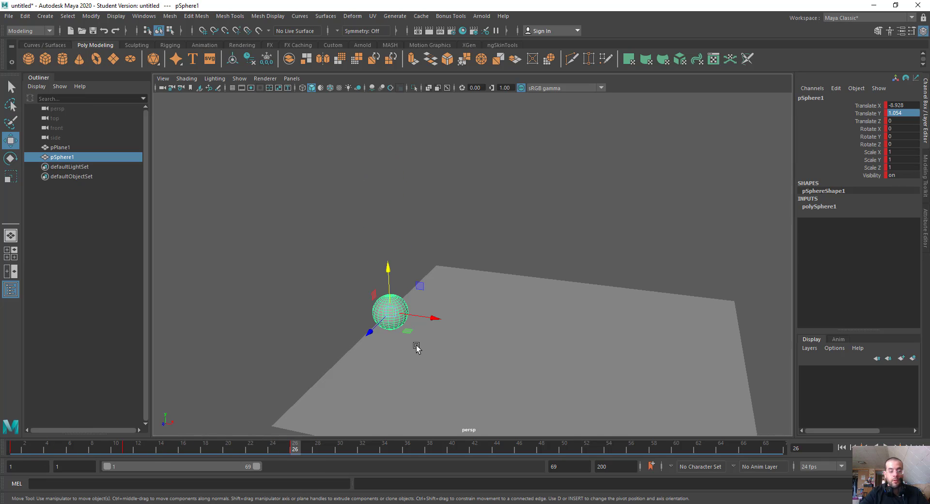
{"action": "left_click_drag", "start_coordinate": [342, 329], "coordinate": [403, 316], "text": "alt"}
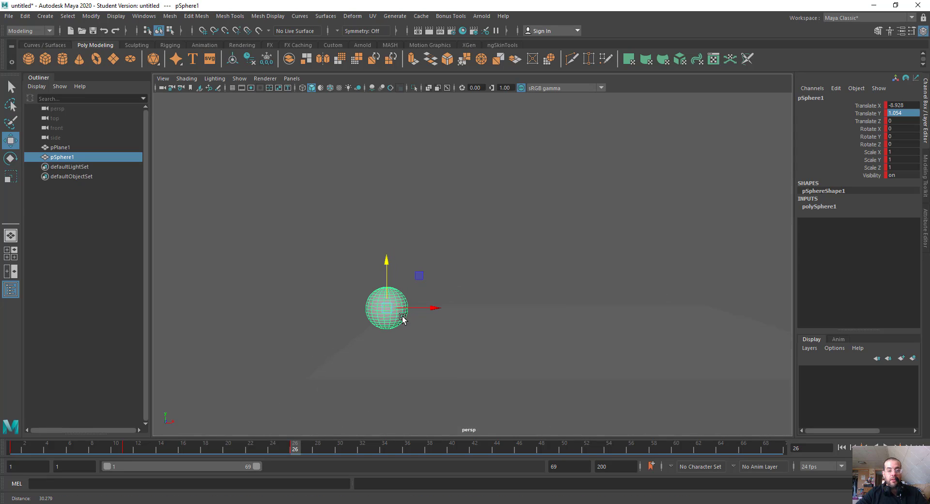
{"action": "left_click_drag", "start_coordinate": [16, 449], "coordinate": [212, 457]}
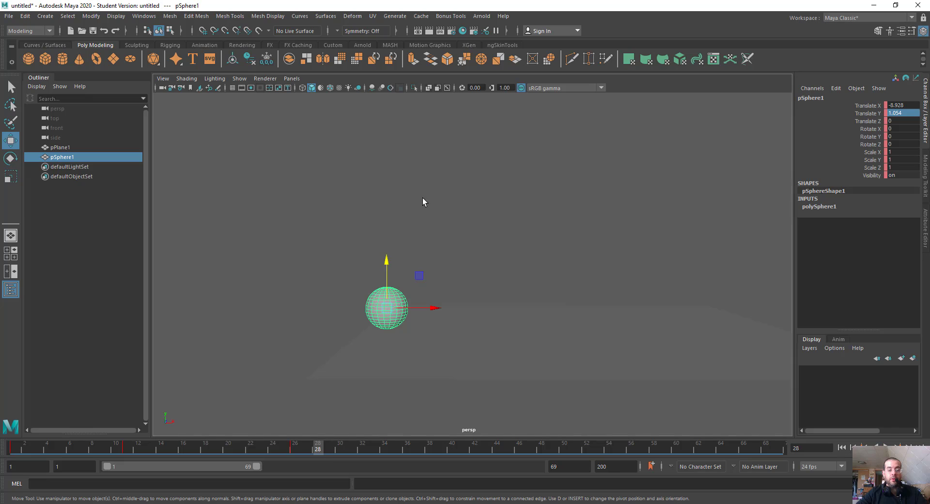
Move the sphere's frame 11 keyframe to frame 10 and its frame 26 keyframe to frame 20.
{"action": "left_click", "coordinate": [125, 449]}
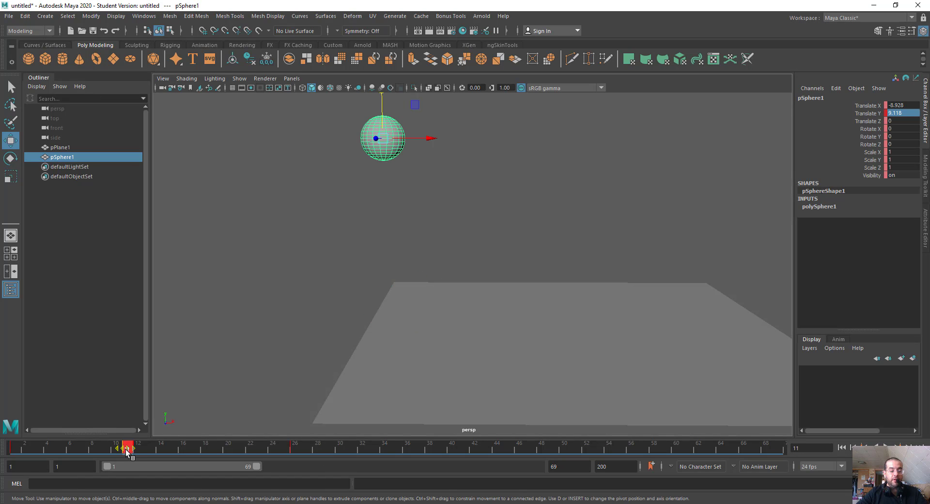
{"action": "left_click", "coordinate": [117, 449], "text": "shift"}
{"action": "left_click", "coordinate": [296, 448]}
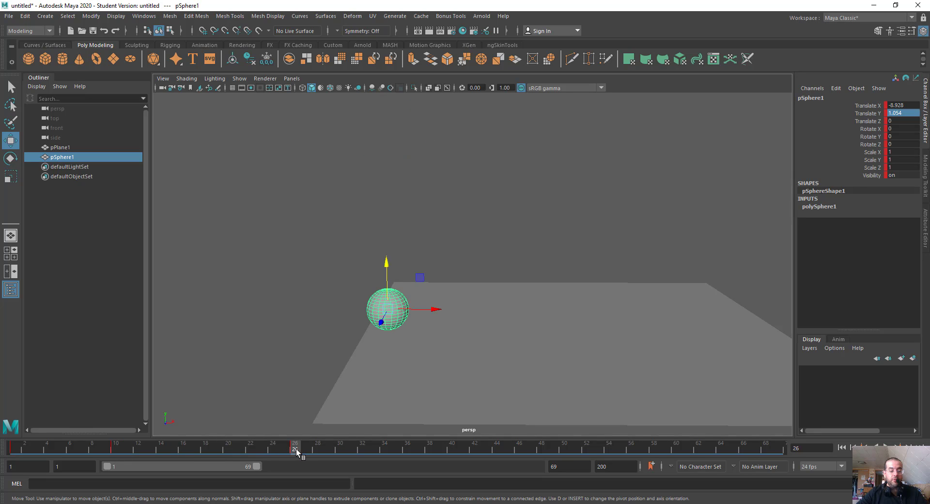
{"action": "left_click", "coordinate": [296, 449], "text": "shift"}
{"action": "left_click_drag", "start_coordinate": [296, 449], "coordinate": [260, 447]}
Play the animation from frame 1 to check the tightened key timing, and stop it.
{"action": "left_click", "coordinate": [12, 449]}
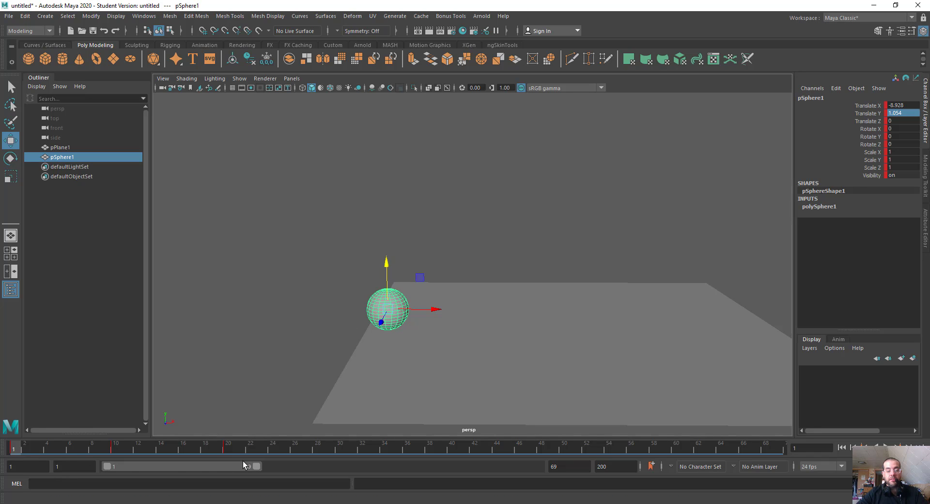
{"action": "left_click", "coordinate": [885, 446]}
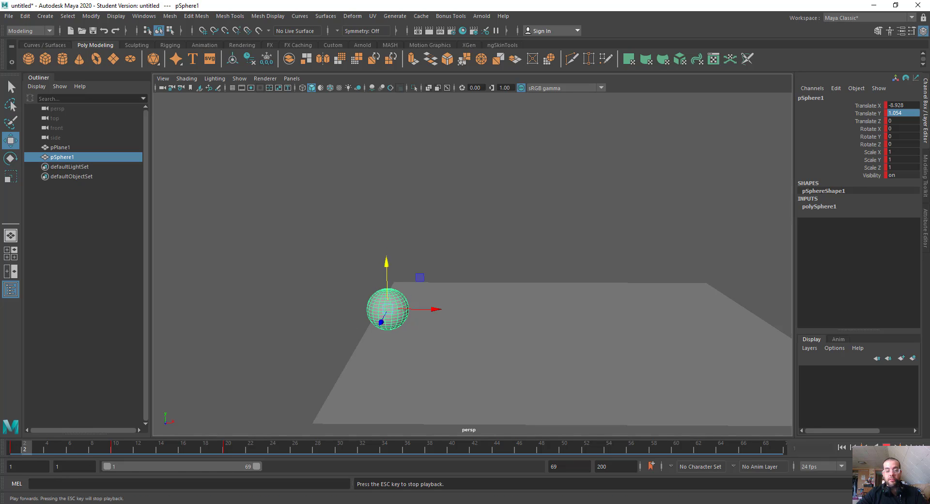
{"action": "left_click", "coordinate": [886, 446]}
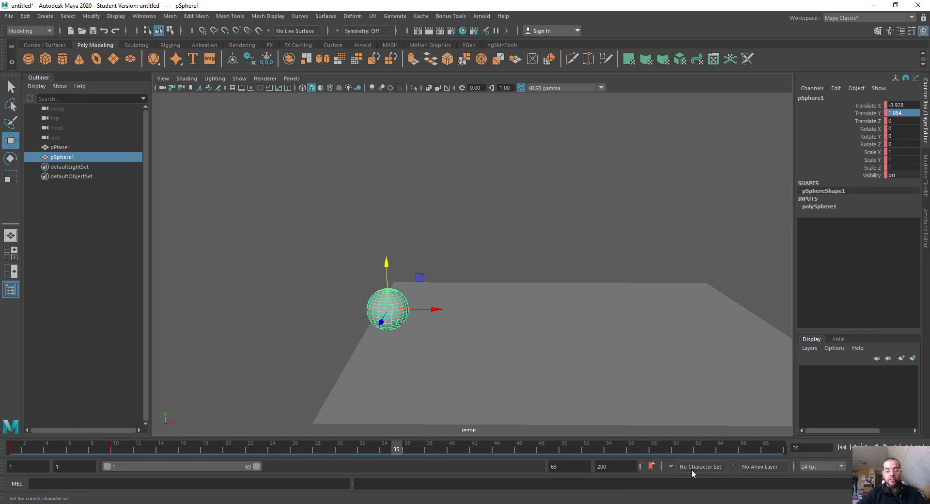
Set the playback range's end frame to 20.
{"action": "left_click", "coordinate": [804, 450]}
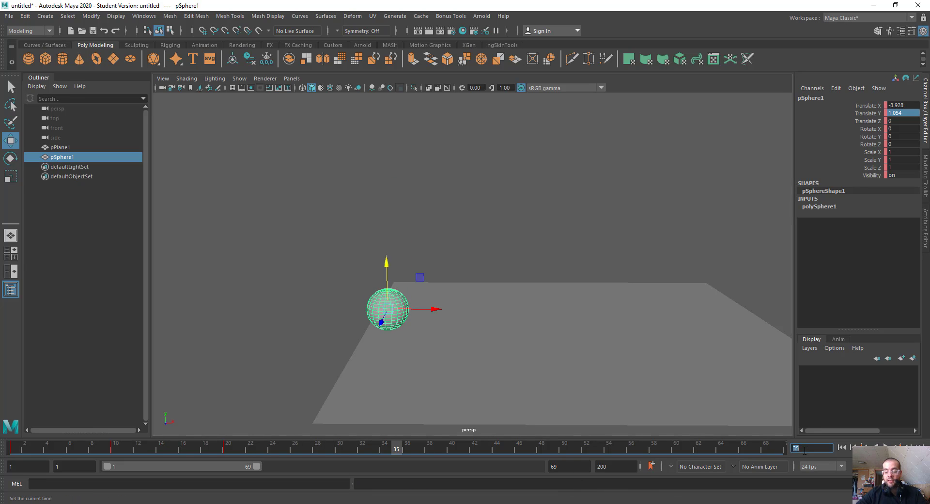
{"action": "left_click", "coordinate": [585, 467]}
{"action": "type", "text": "20"}
{"action": "key", "text": "Return"}
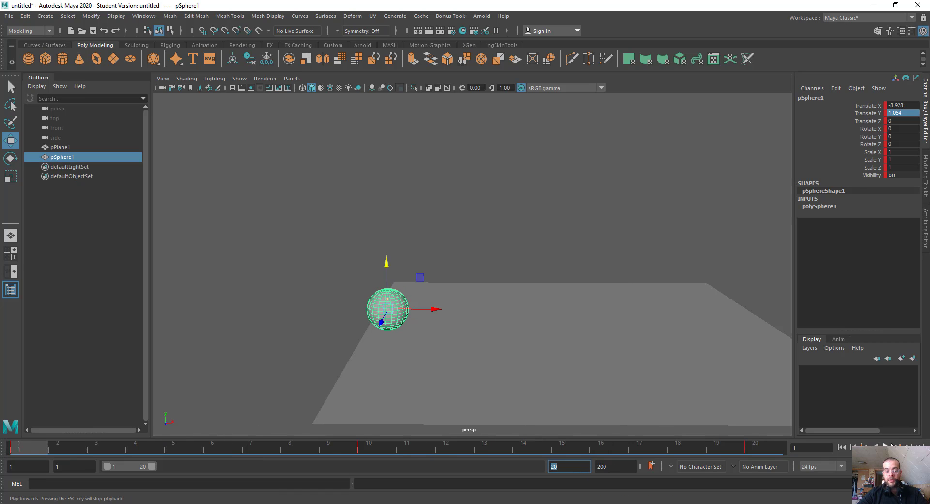
Play the looping 20-frame animation and review the sphere's poses at the keyframes on frames 1, 10 and 20.
{"action": "left_click", "coordinate": [885, 447]}
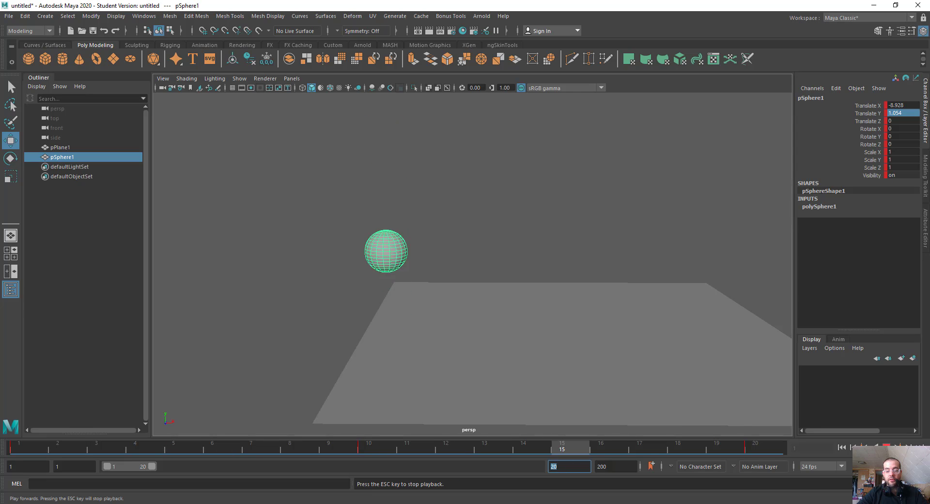
{"action": "key", "text": "Escape"}
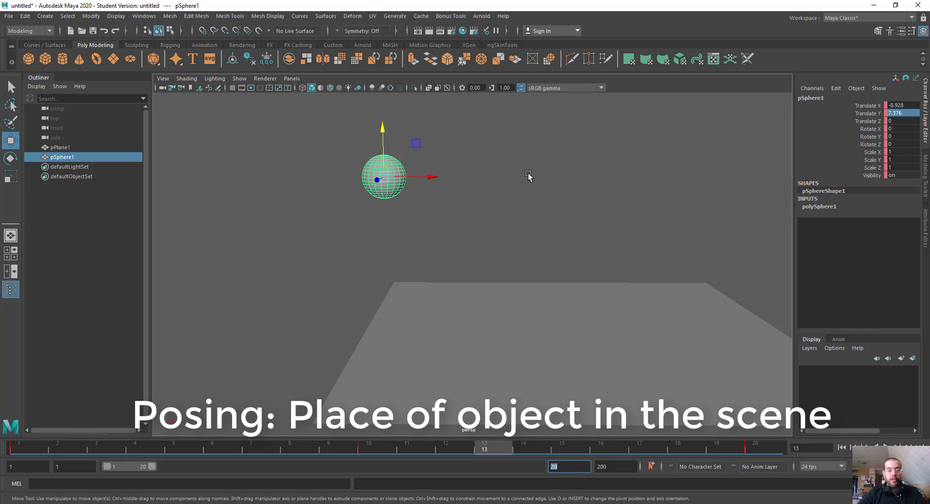
{"action": "left_click_drag", "start_coordinate": [25, 452], "coordinate": [368, 448]}
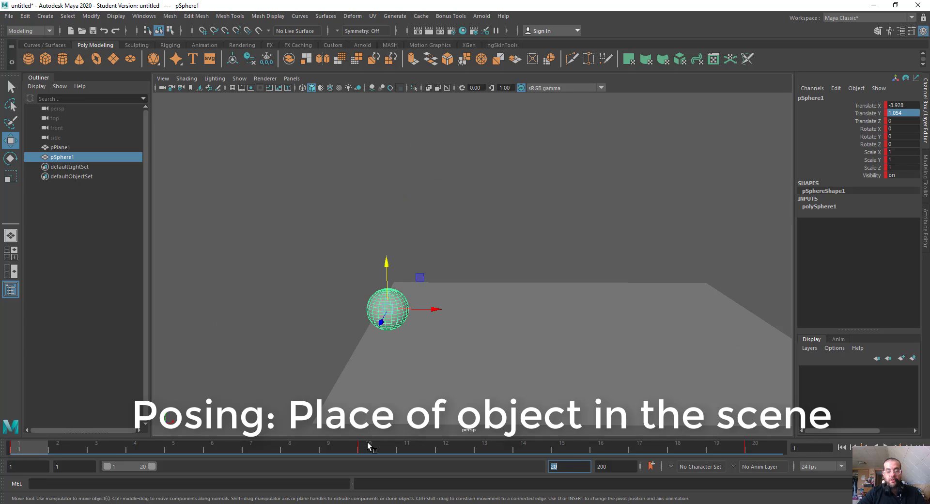
{"action": "left_click", "coordinate": [758, 449]}
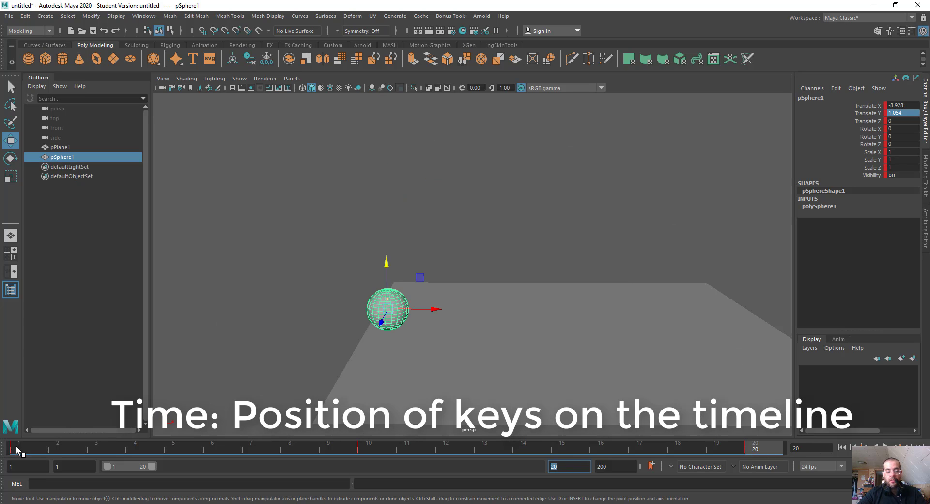
{"action": "mouse_move", "coordinate": [16, 446]}
{"action": "left_mouse_down"}
{"action": "mouse_move", "coordinate": [358, 453]}
{"action": "mouse_move", "coordinate": [78, 436]}
{"action": "mouse_move", "coordinate": [341, 449]}
{"action": "mouse_move", "coordinate": [97, 450]}
{"action": "mouse_move", "coordinate": [468, 455]}
{"action": "mouse_move", "coordinate": [18, 449]}
{"action": "left_mouse_up"}
Open the Graph Editor for the sphere and isolate its Translate Y curve.
{"action": "left_click", "coordinate": [144, 16]}
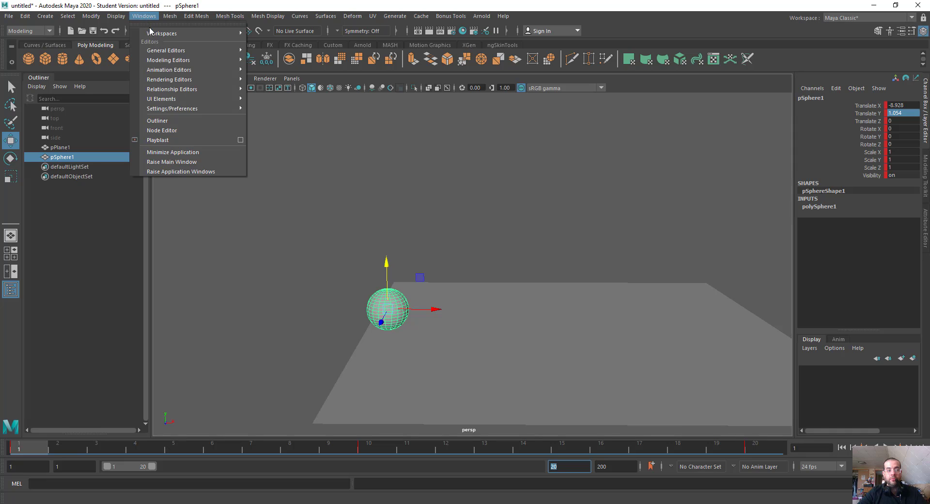
{"action": "mouse_move", "coordinate": [169, 70]}
{"action": "left_click", "coordinate": [293, 74]}
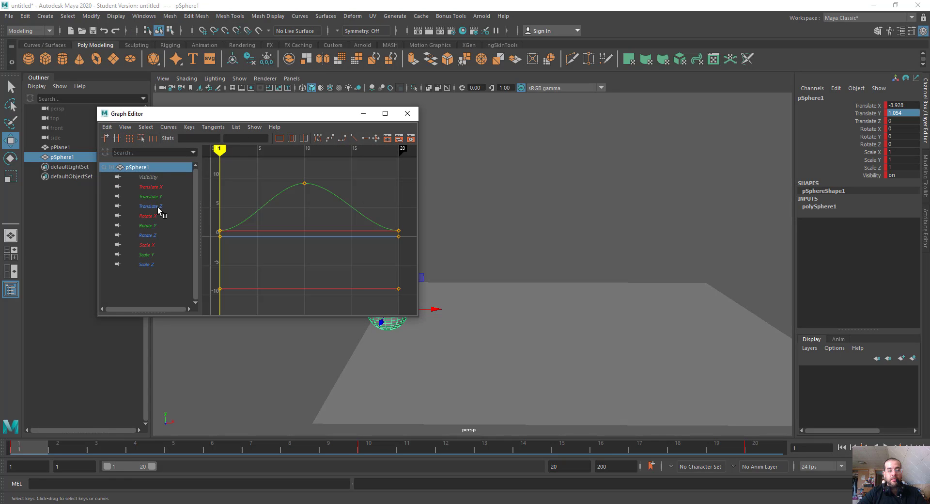
{"action": "left_click", "coordinate": [158, 196]}
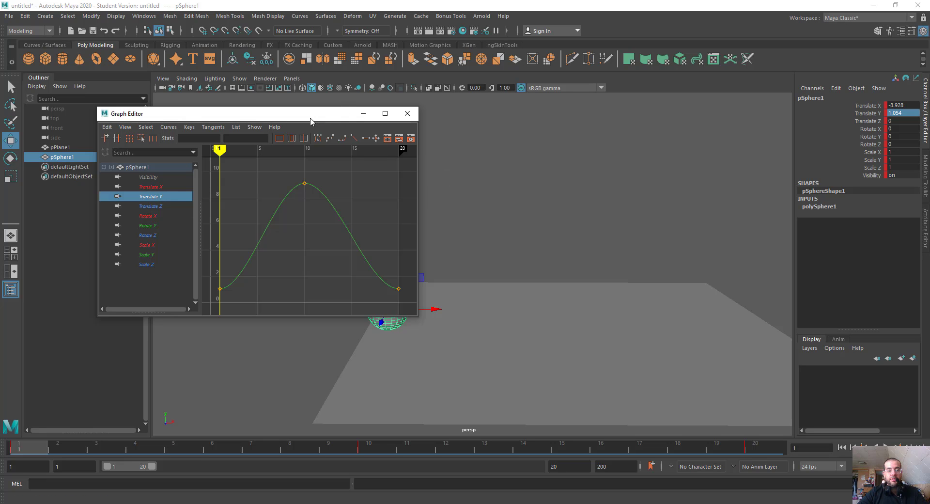
Place the Graph Editor clear of the sphere and widen it, with the current time on frame 1.
{"action": "left_click_drag", "start_coordinate": [310, 121], "coordinate": [806, 114]}
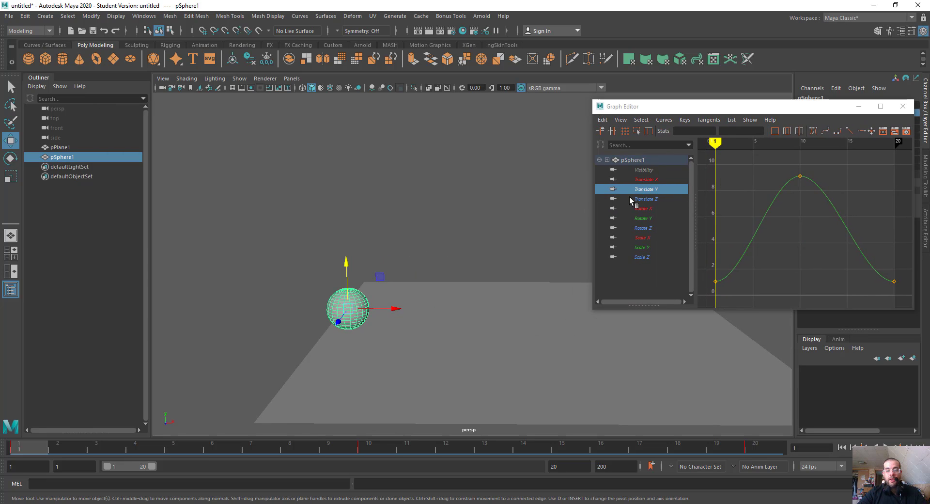
{"action": "left_click_drag", "start_coordinate": [593, 198], "coordinate": [520, 198]}
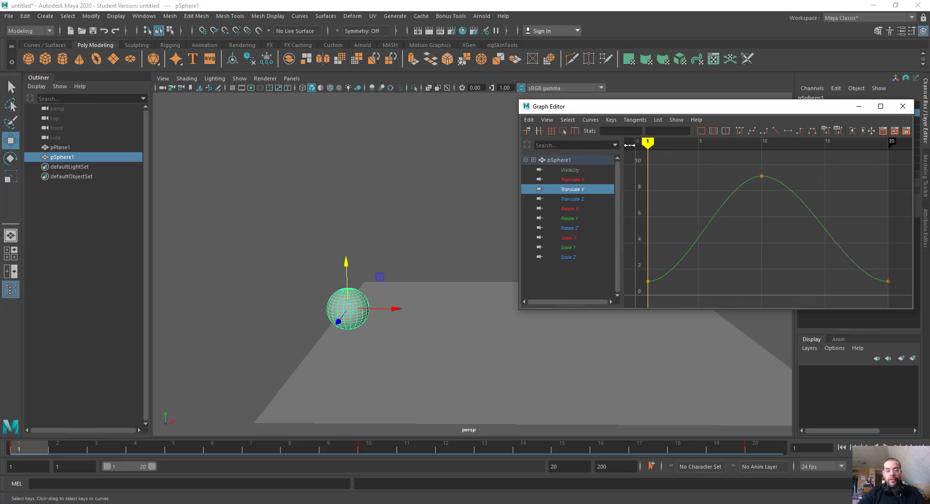
{"action": "mouse_move", "coordinate": [646, 144]}
{"action": "left_mouse_down"}
{"action": "mouse_move", "coordinate": [883, 166]}
{"action": "mouse_move", "coordinate": [641, 176]}
{"action": "left_mouse_up"}
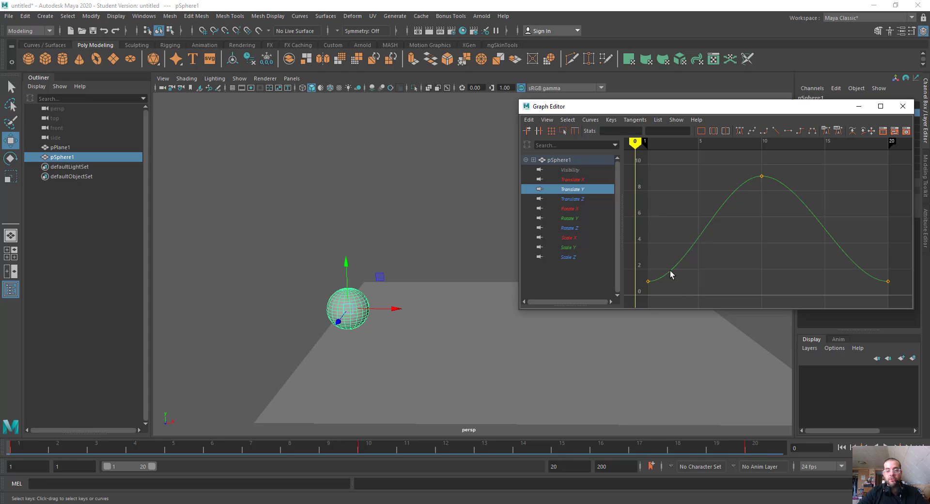
{"action": "mouse_move", "coordinate": [635, 143]}
{"action": "left_mouse_down"}
{"action": "mouse_move", "coordinate": [673, 145]}
{"action": "mouse_move", "coordinate": [650, 145]}
{"action": "left_mouse_up"}
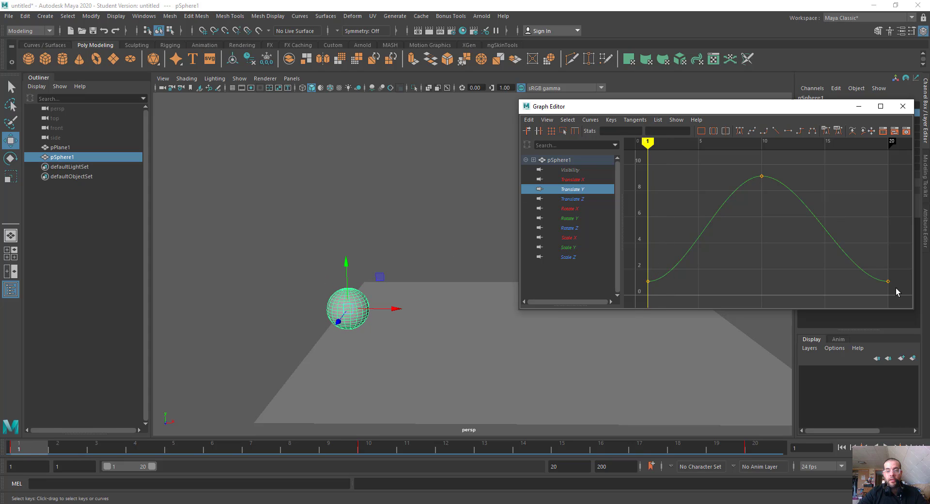
Convert all keys of the Translate Y curve to spline tangents and break their tangents.
{"action": "left_click_drag", "start_coordinate": [638, 168], "coordinate": [903, 314]}
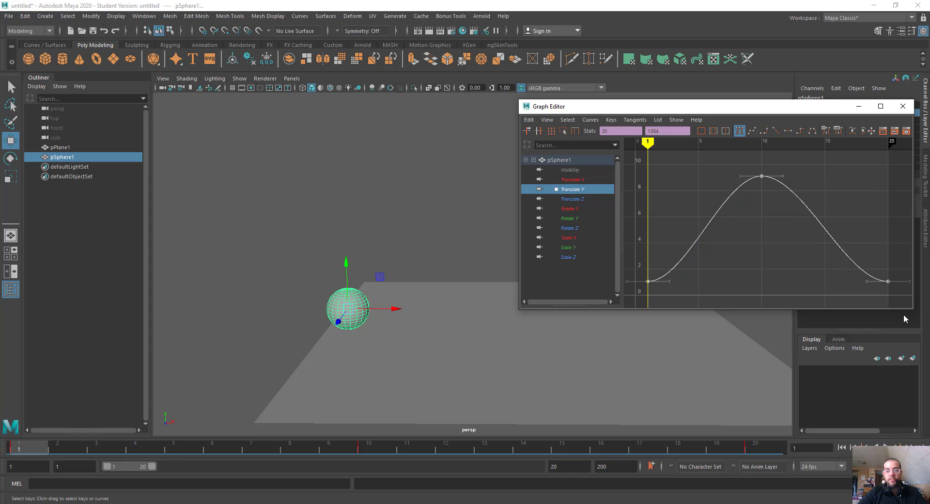
{"action": "left_click", "coordinate": [750, 131]}
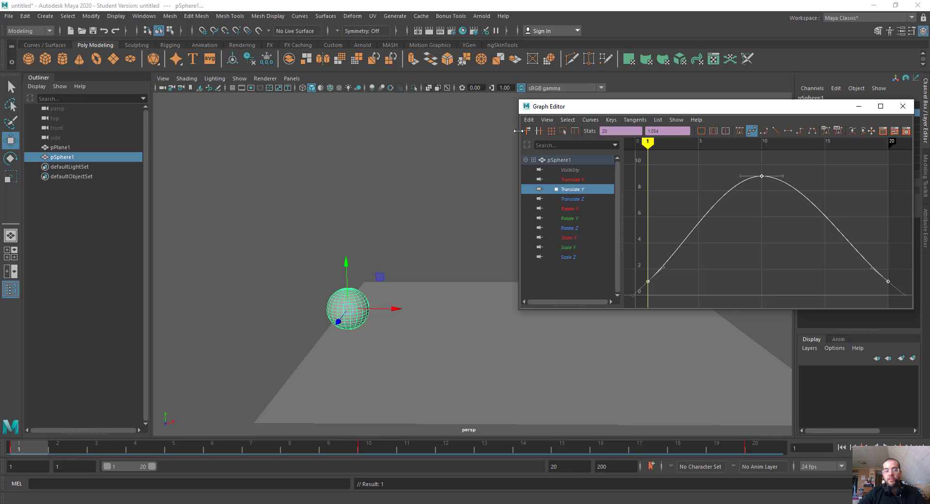
{"action": "left_click_drag", "start_coordinate": [519, 136], "coordinate": [460, 136]}
{"action": "left_click", "coordinate": [820, 132]}
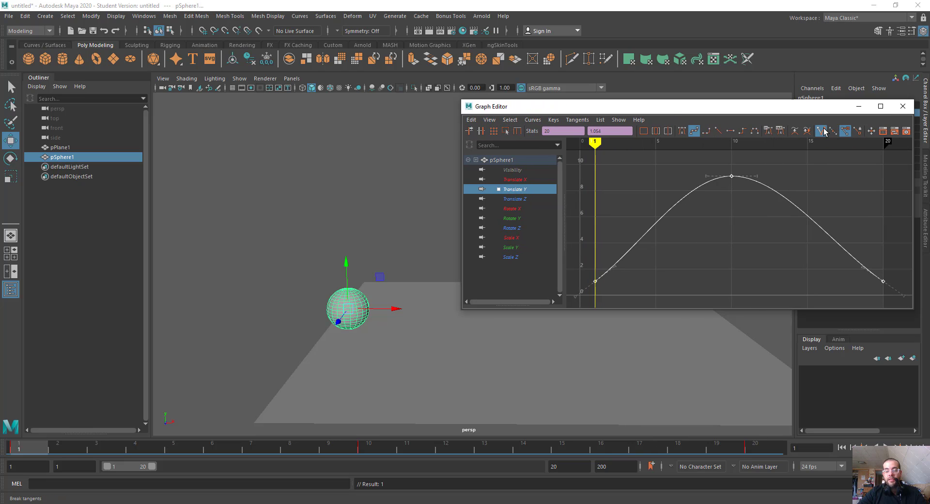
Steepen the outgoing tangent of the frame 1 key and the incoming tangent of the frame 20 key on the Translate Y curve.
{"action": "left_click_drag", "start_coordinate": [589, 268], "coordinate": [624, 282]}
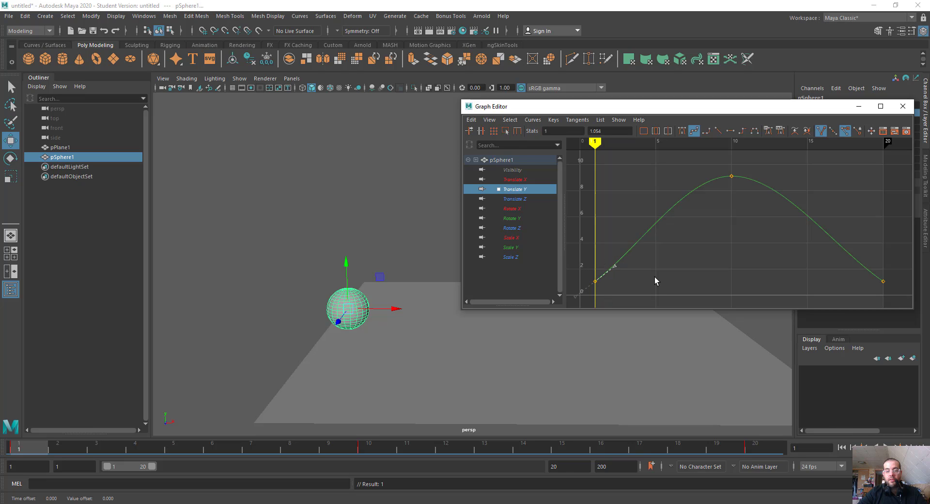
{"action": "middle_click_drag", "start_coordinate": [655, 280], "coordinate": [610, 253]}
{"action": "left_click", "coordinate": [884, 281]}
{"action": "left_click_drag", "start_coordinate": [842, 255], "coordinate": [868, 289]}
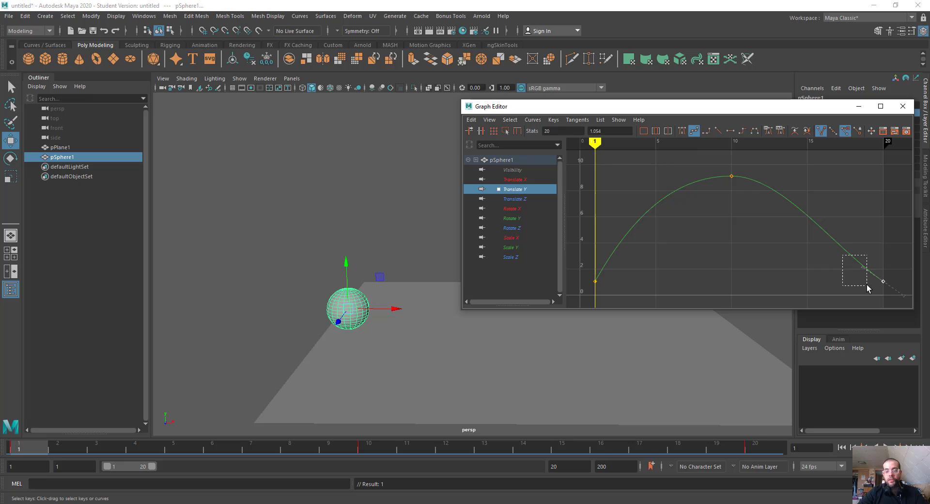
{"action": "middle_click_drag", "start_coordinate": [866, 274], "coordinate": [888, 282]}
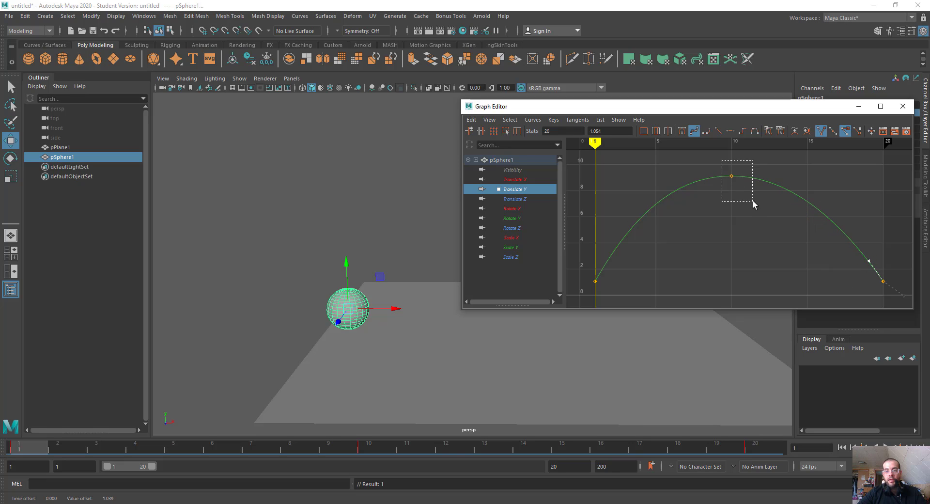
Slightly adjust the incoming tangent handle of the frame 10 key at the curve's peak.
{"action": "left_click_drag", "start_coordinate": [753, 200], "coordinate": [752, 199]}
{"action": "left_click", "coordinate": [706, 177]}
{"action": "middle_click_drag", "start_coordinate": [705, 176], "coordinate": [706, 178]}
Play the animation to review the arched motion curve, stop it, and reselect the sphere.
{"action": "key", "text": "alt+v"}
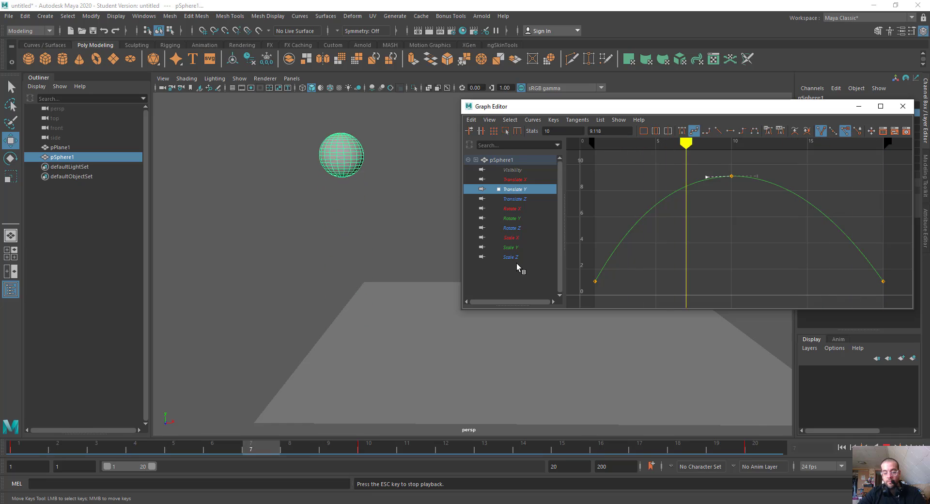
{"action": "left_click", "coordinate": [417, 227]}
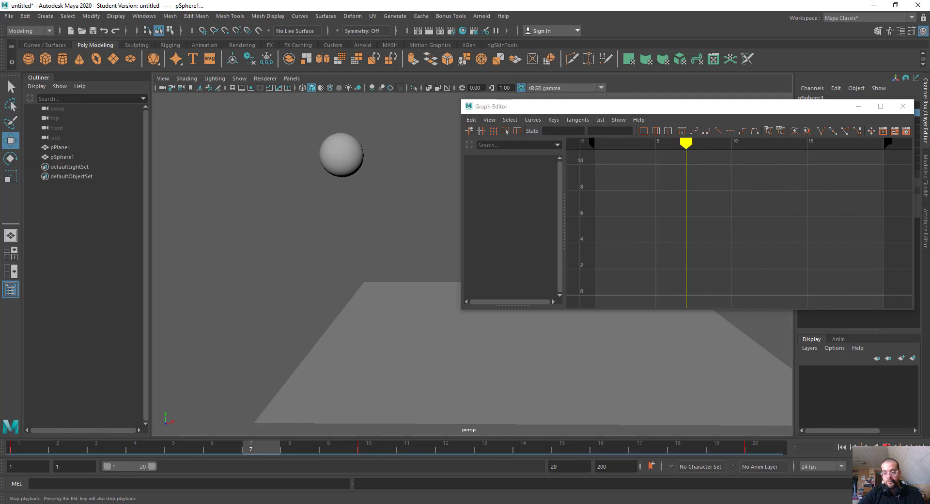
{"action": "left_click", "coordinate": [351, 151]}
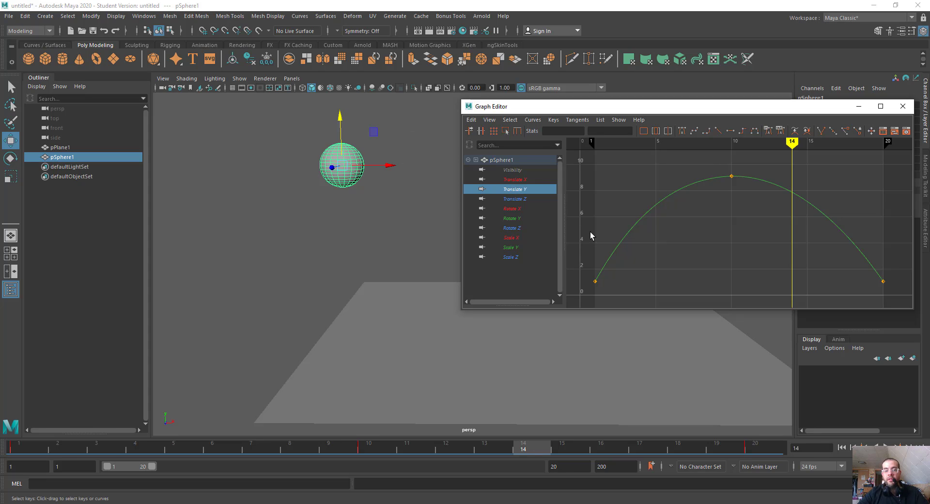
Raise the frame 10 key of the Translate Y curve to a value of about 9.9.
{"action": "left_click_drag", "start_coordinate": [621, 301], "coordinate": [896, 300]}
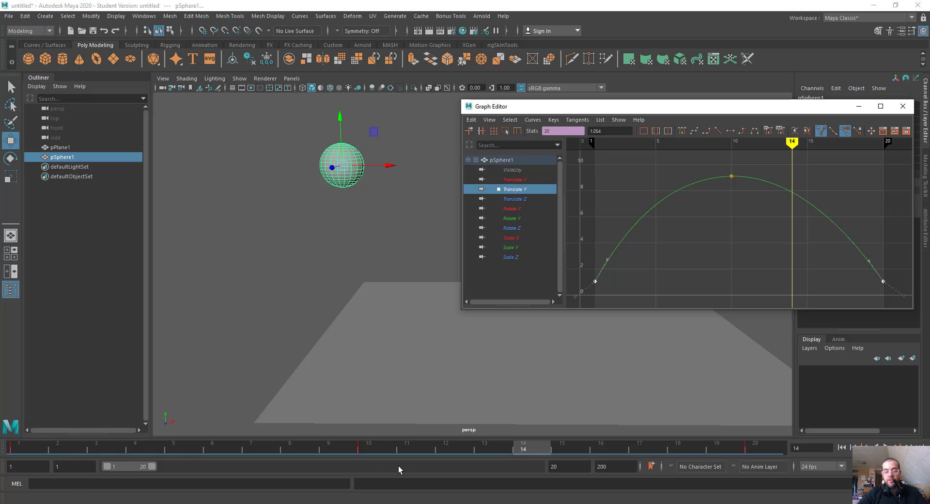
{"action": "left_click_drag", "start_coordinate": [720, 161], "coordinate": [746, 187]}
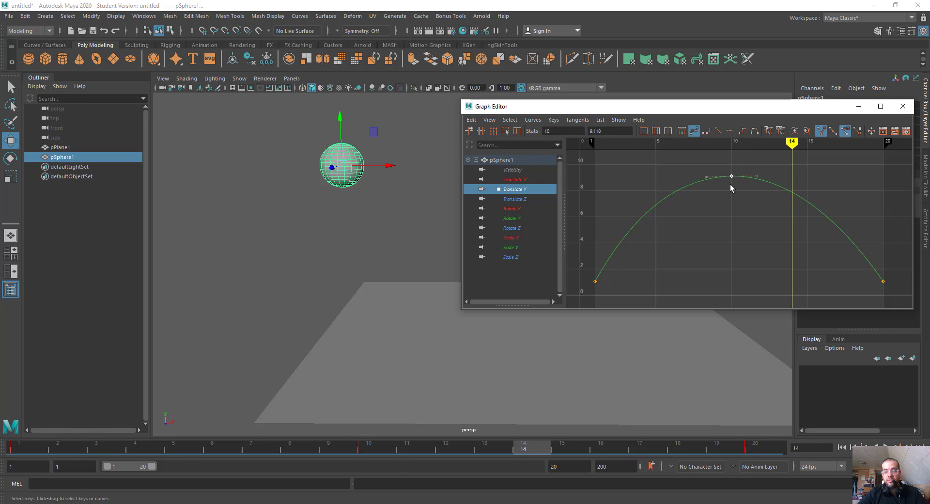
{"action": "left_click", "coordinate": [368, 450]}
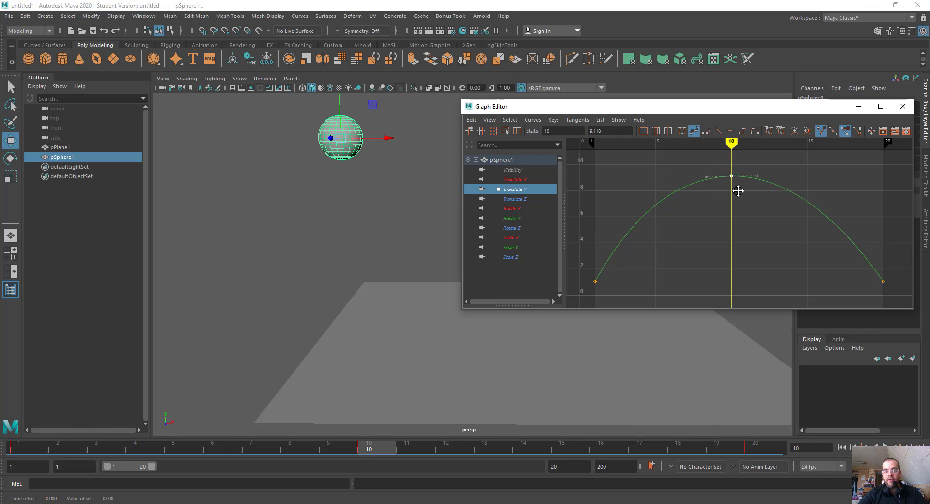
{"action": "middle_click_drag", "start_coordinate": [737, 189], "coordinate": [738, 181]}
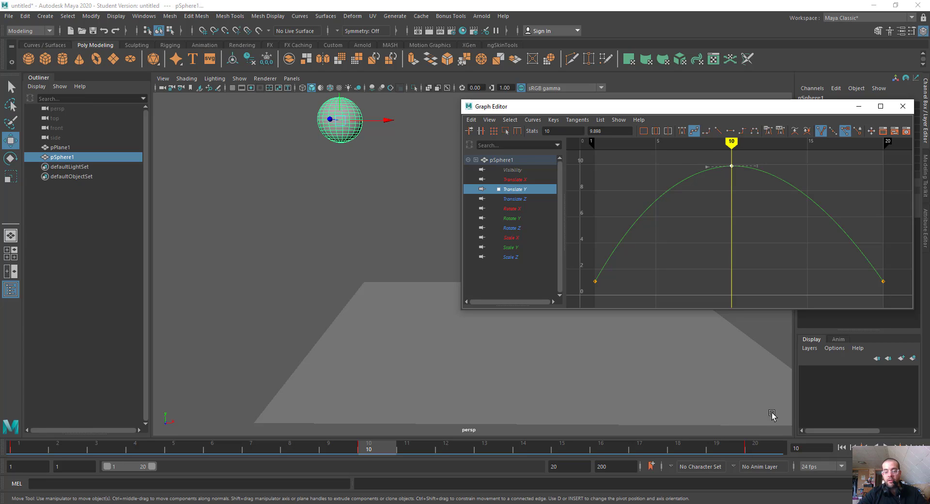
Play the animation to check the higher peak, stop it, and shift the Graph Editor window slightly.
{"action": "left_click", "coordinate": [885, 447]}
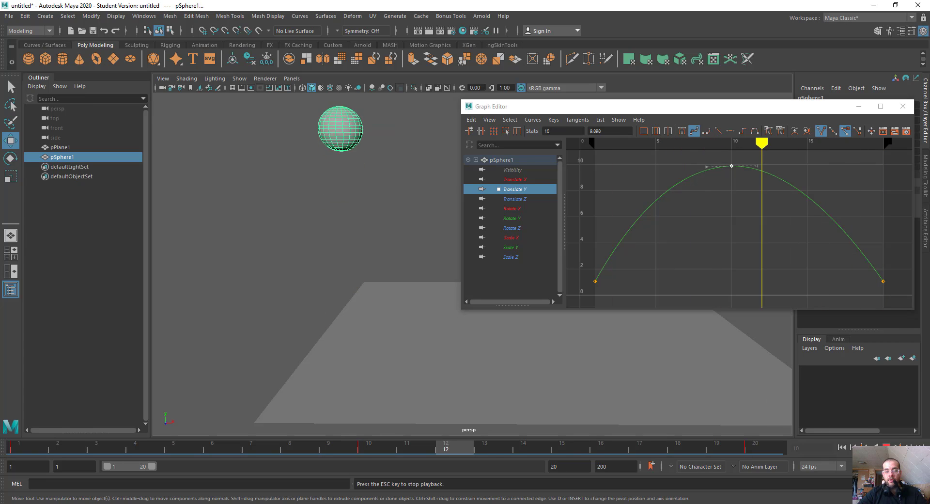
{"action": "key", "text": "Escape"}
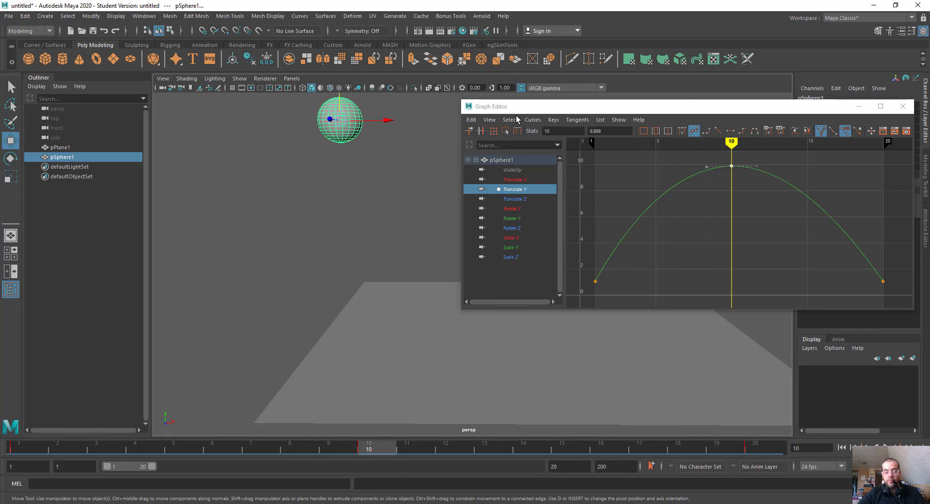
{"action": "left_click", "coordinate": [664, 118]}
{"action": "left_click_drag", "start_coordinate": [663, 113], "coordinate": [644, 117]}
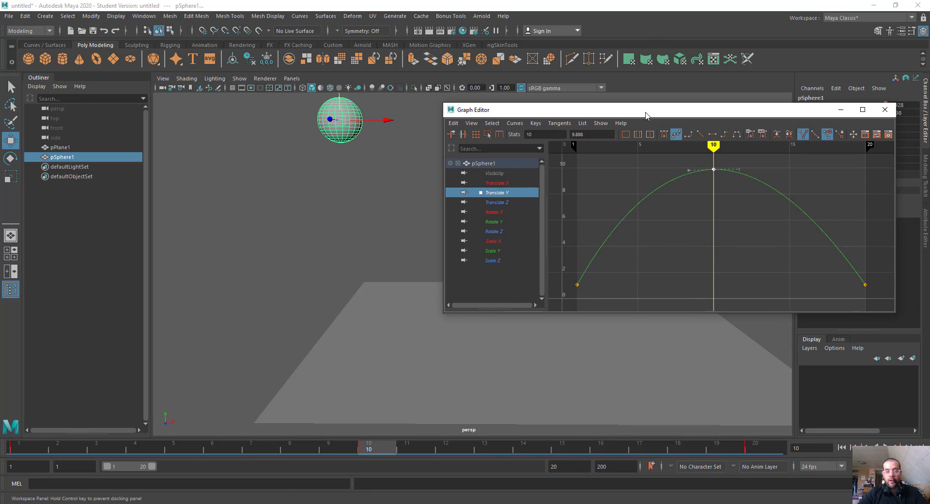